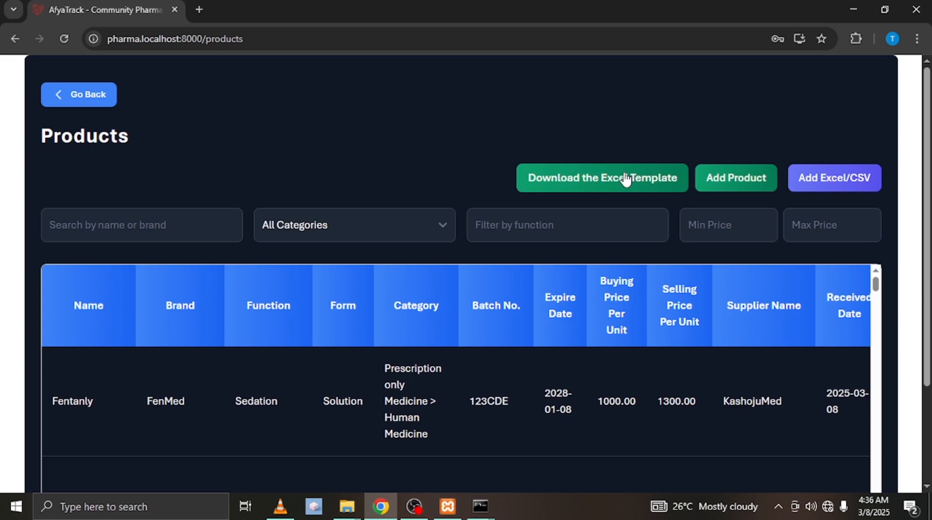
- Download the Excel product import template from the Products page and open it for editing in Excel
{"action": "left_click", "coordinate": [625, 180]}
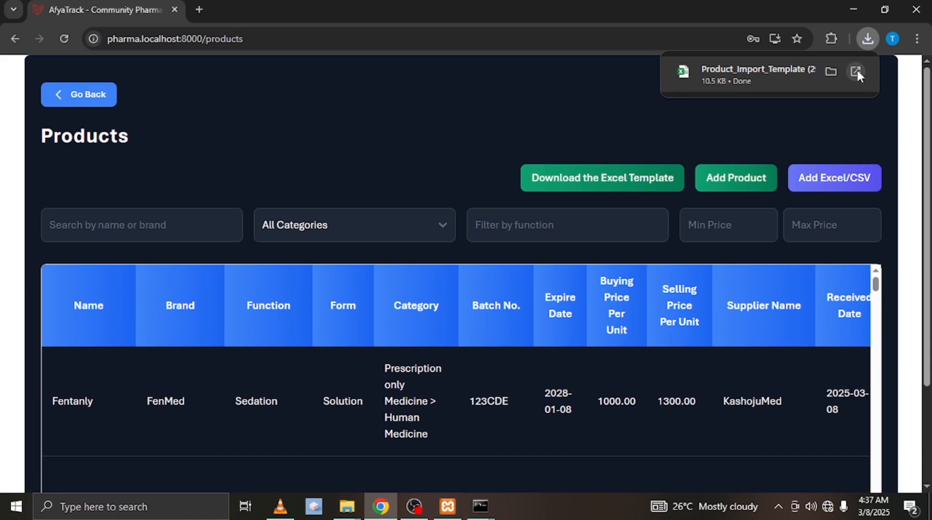
{"action": "left_click", "coordinate": [857, 69]}
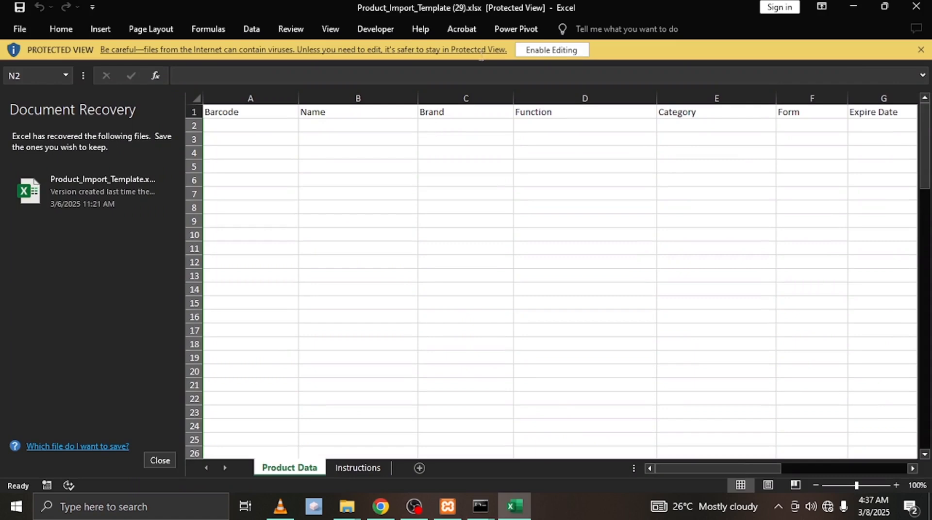
{"action": "left_click", "coordinate": [557, 51]}
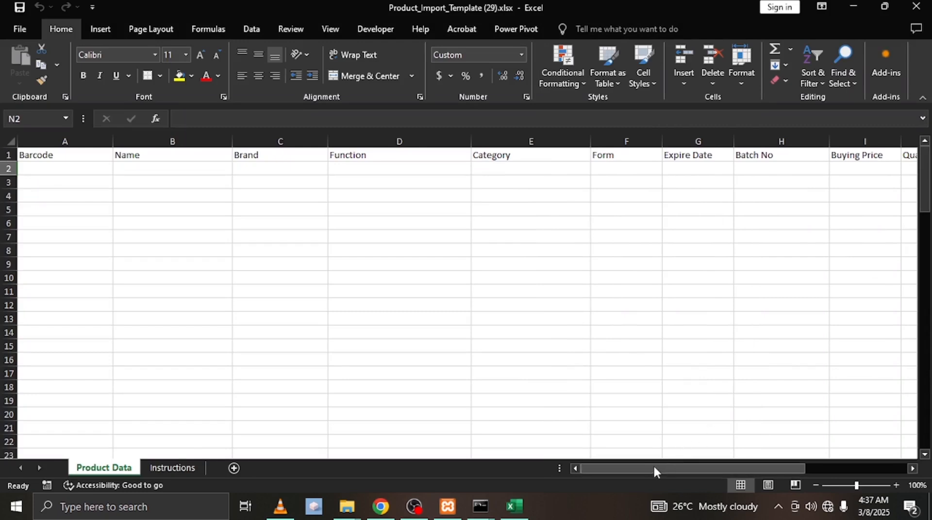
{"action": "left_click_drag", "start_coordinate": [652, 467], "coordinate": [633, 473]}
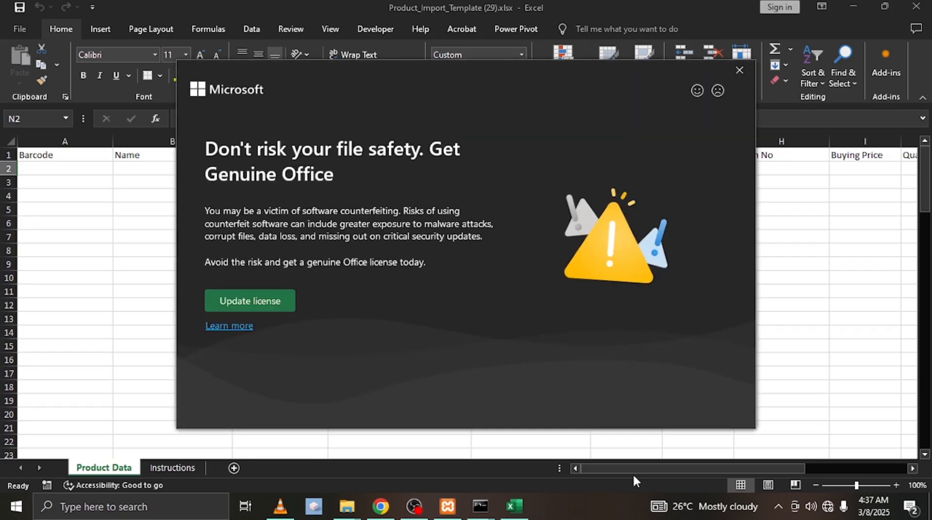
{"action": "left_click", "coordinate": [739, 71]}
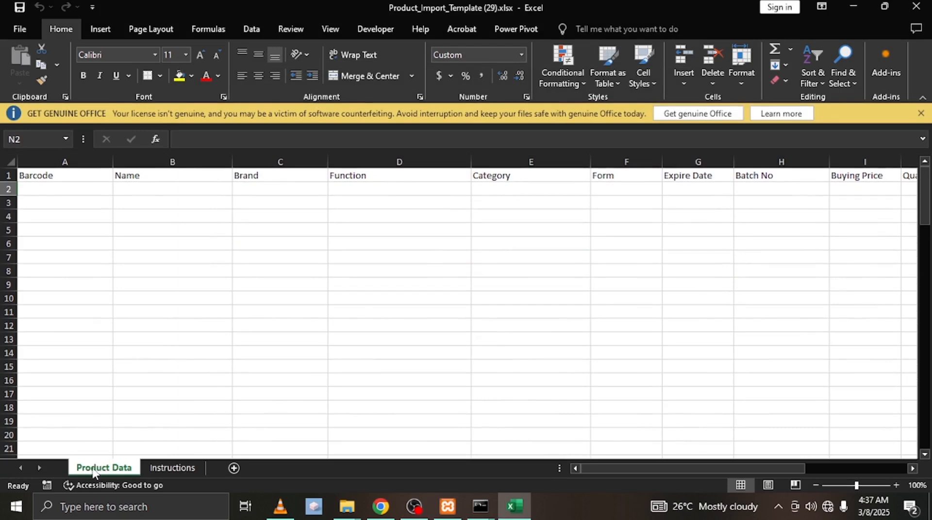
- Review the import rules on the Instructions sheet and compare them with the Product Data column headers
{"action": "left_click", "coordinate": [173, 469]}
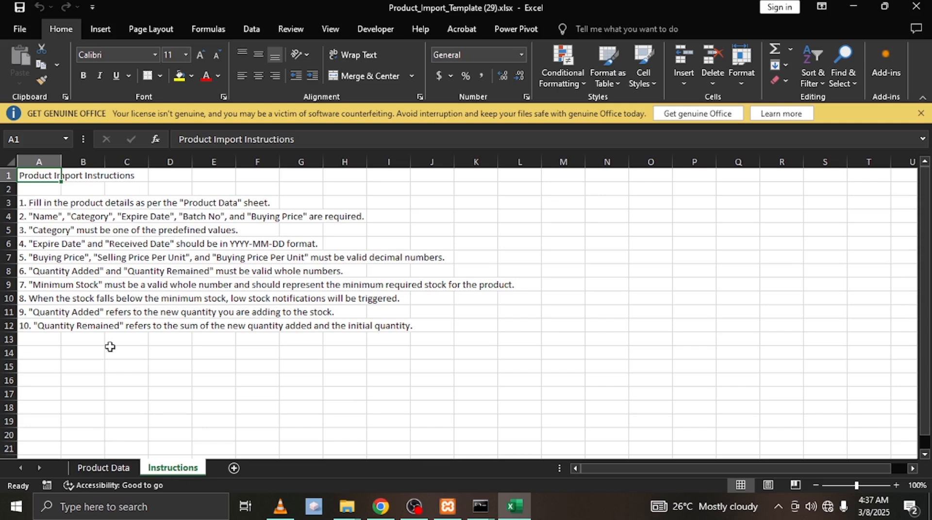
{"action": "left_click", "coordinate": [102, 468]}
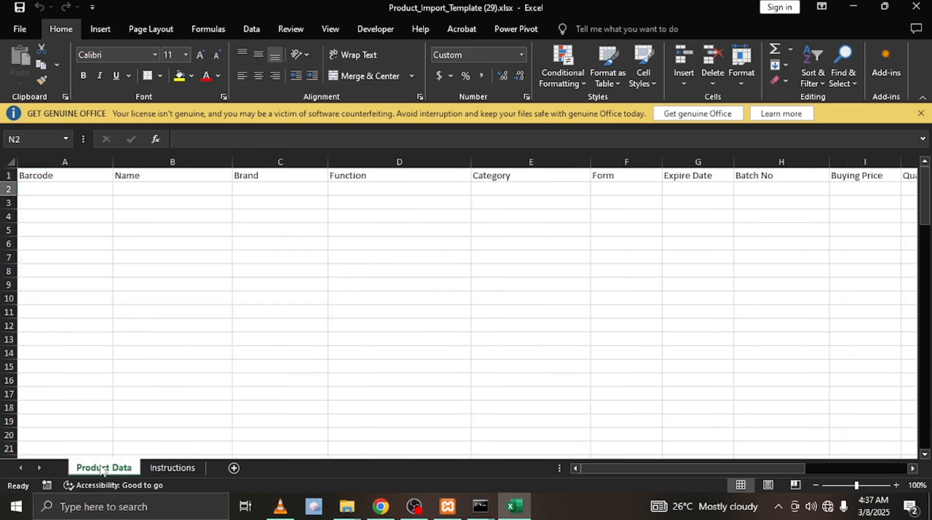
{"action": "left_click", "coordinate": [168, 467]}
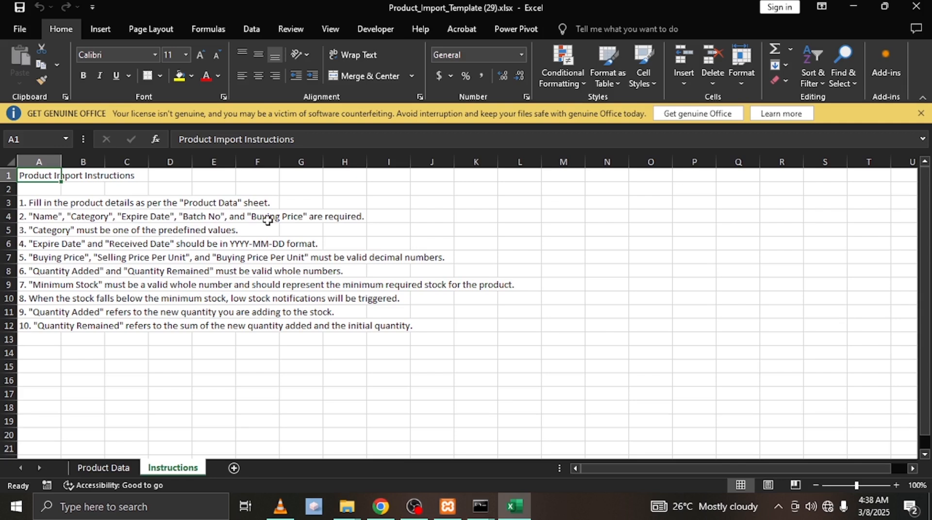
{"action": "left_click", "coordinate": [73, 468]}
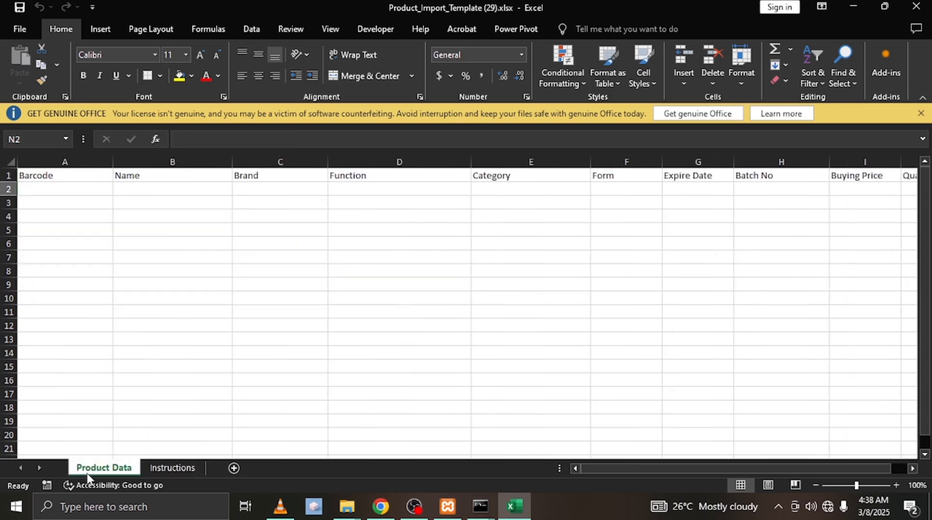
{"action": "left_click", "coordinate": [46, 177]}
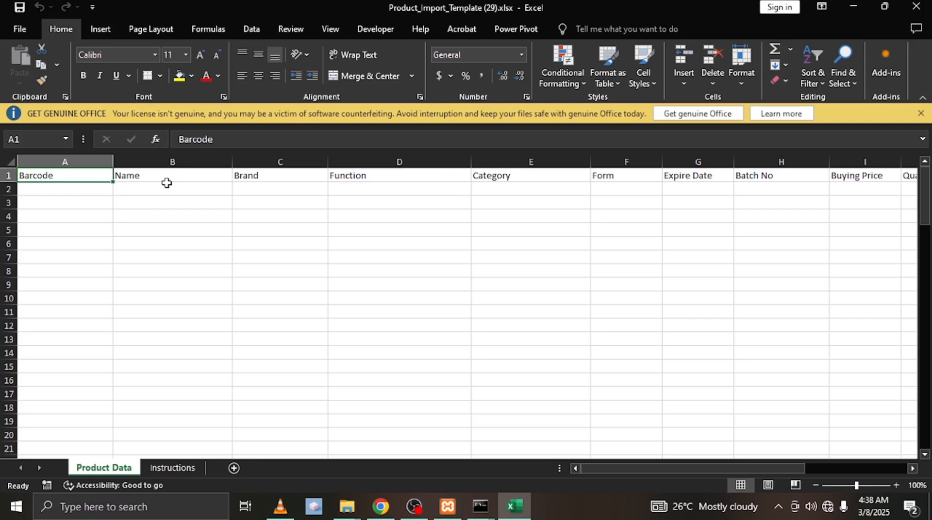
{"action": "left_click", "coordinate": [501, 175]}
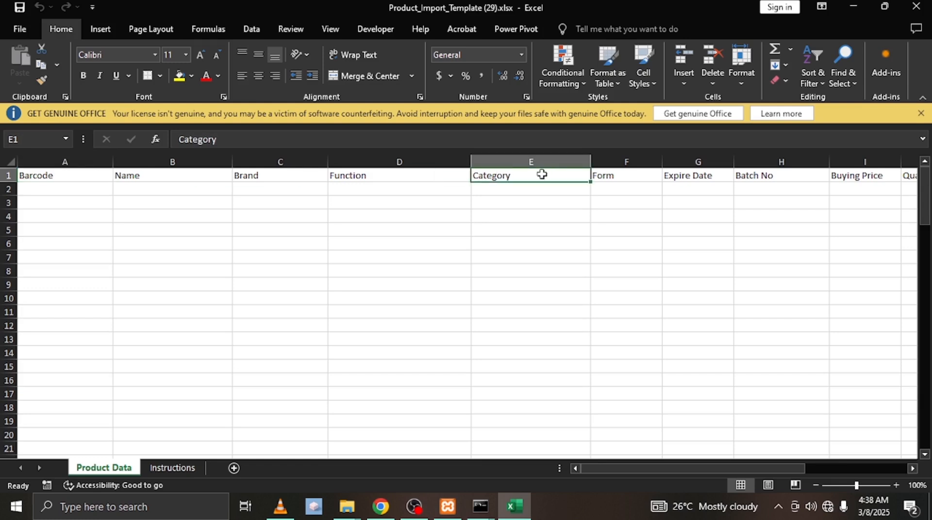
{"action": "left_click", "coordinate": [681, 188]}
{"action": "left_click", "coordinate": [874, 176]}
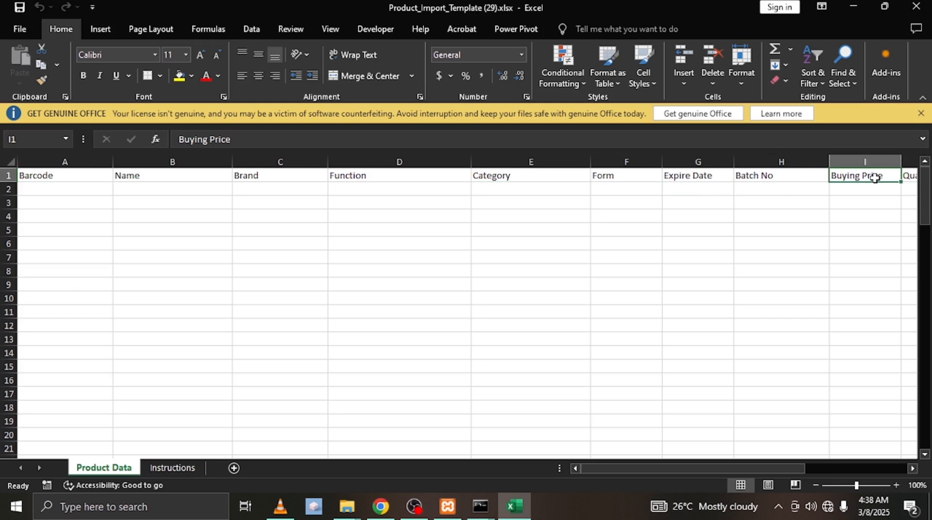
- Enter the barcode 89000WA and the name Molinga Juice in row 2 of the Product Data sheet
{"action": "left_click", "coordinate": [46, 189]}
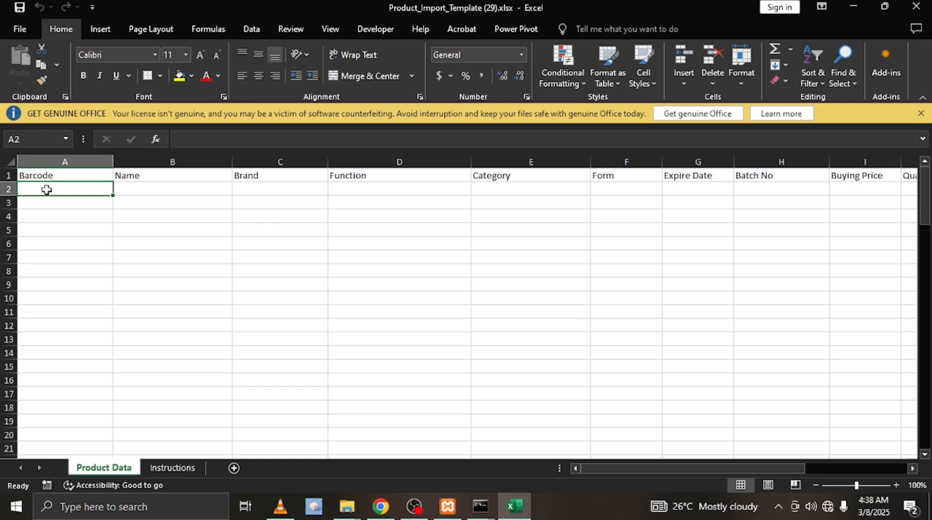
{"action": "type", "text": "89000"}
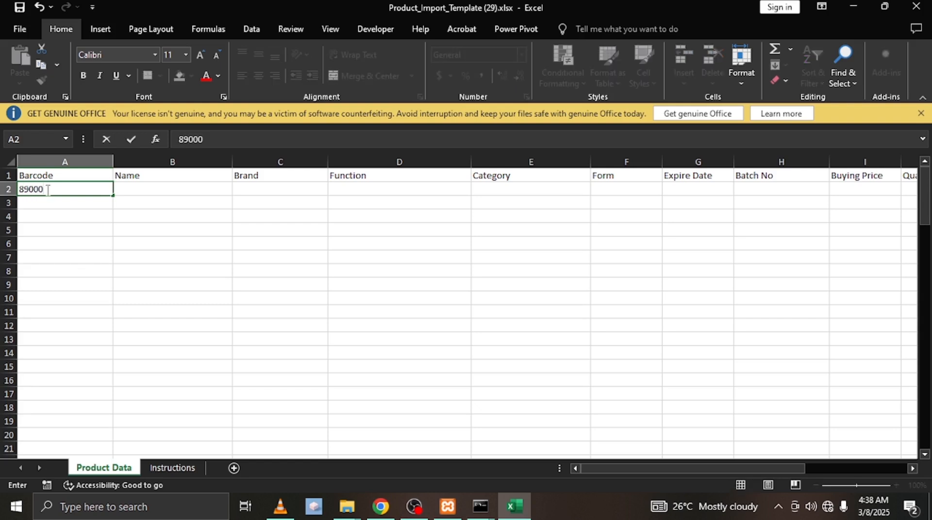
{"action": "type", "text": "WA"}
{"action": "left_click", "coordinate": [144, 192]}
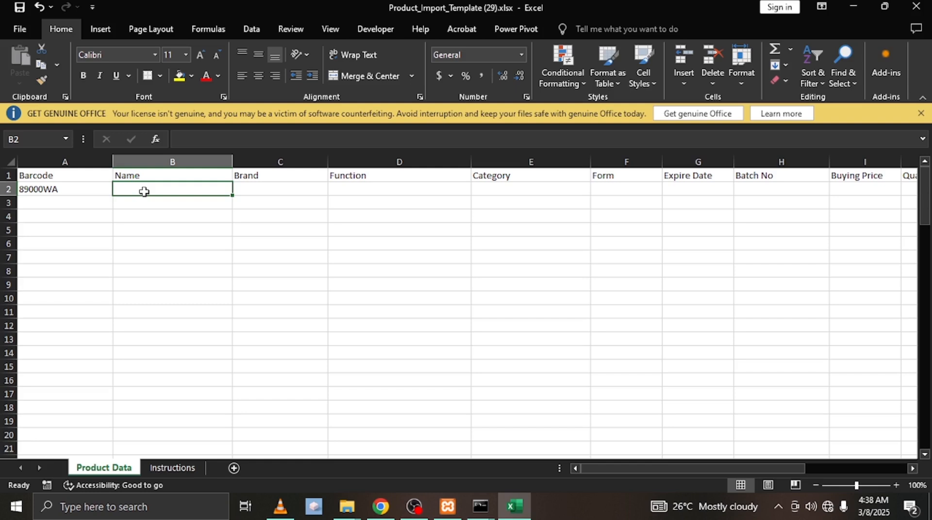
{"action": "type", "text": "Molin"}
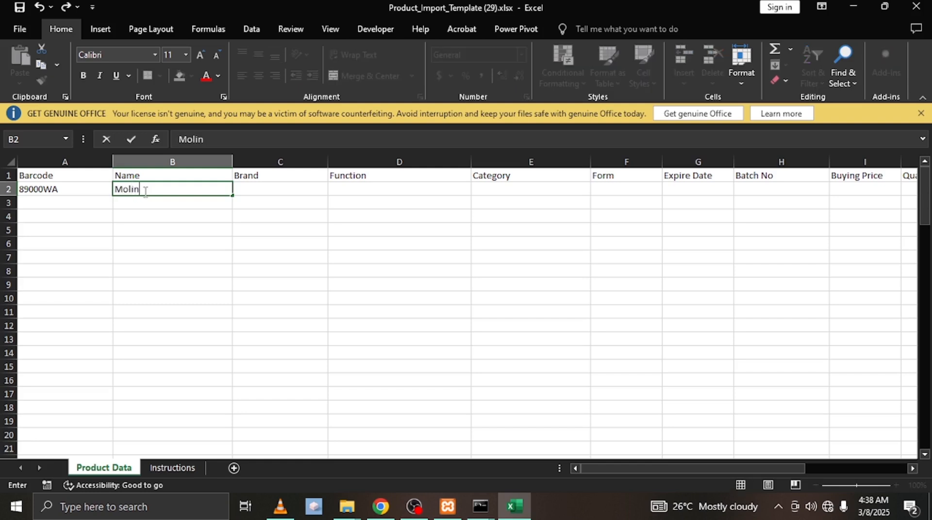
{"action": "type", "text": "ga Juice"}
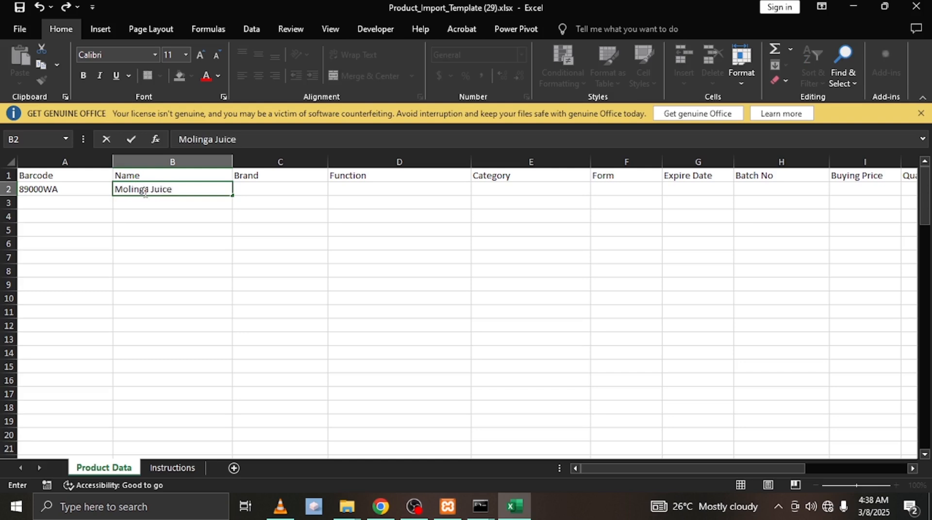
- Enter MUHAS-MED as the brand and Anti-inflammatory as the function of the Molinga Juice product
{"action": "left_click", "coordinate": [272, 192]}
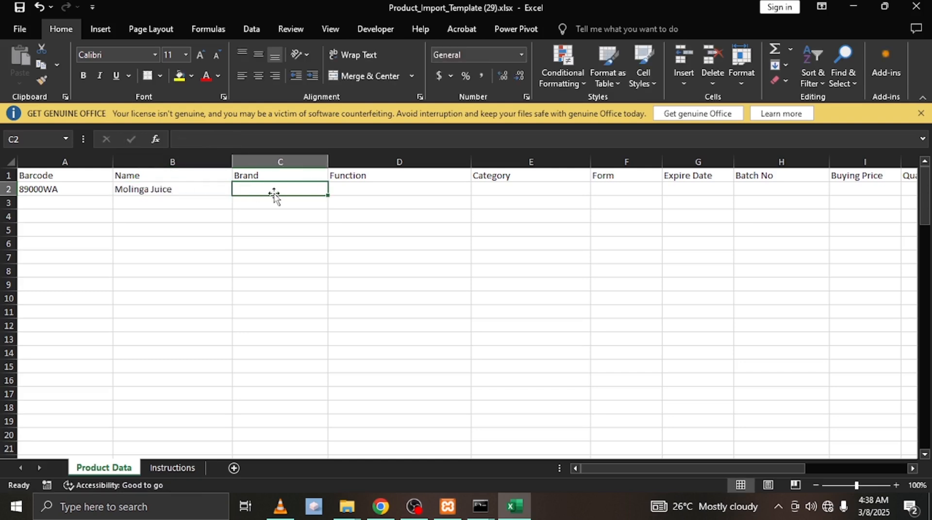
{"action": "type", "text": "M"}
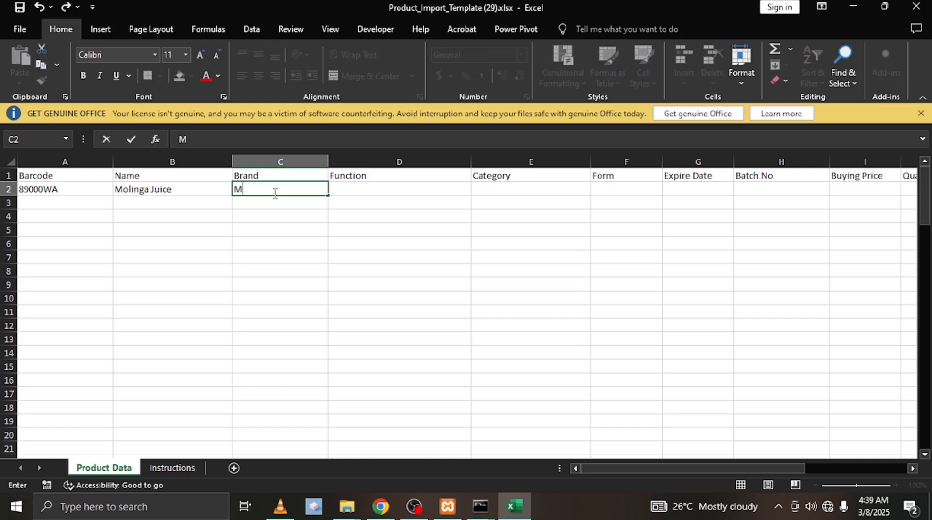
{"action": "type", "text": "UHAS-MED"}
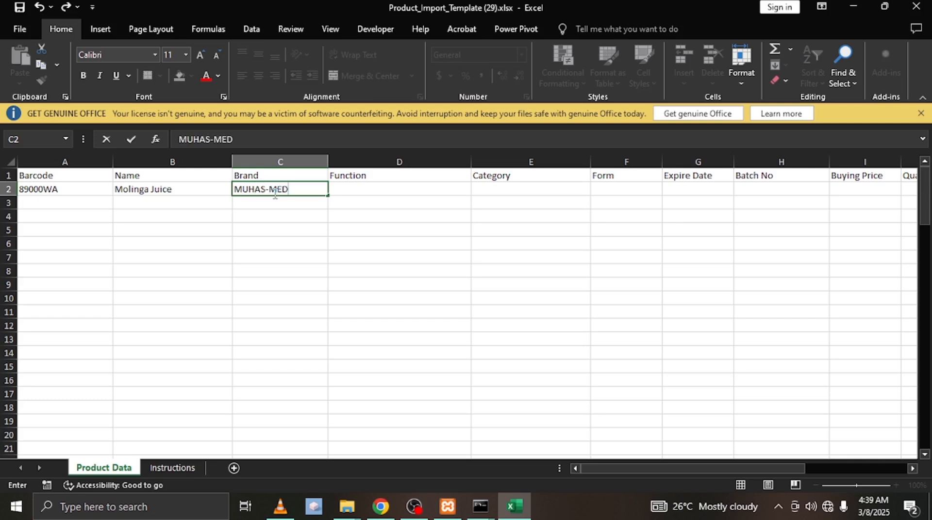
{"action": "left_click", "coordinate": [368, 184]}
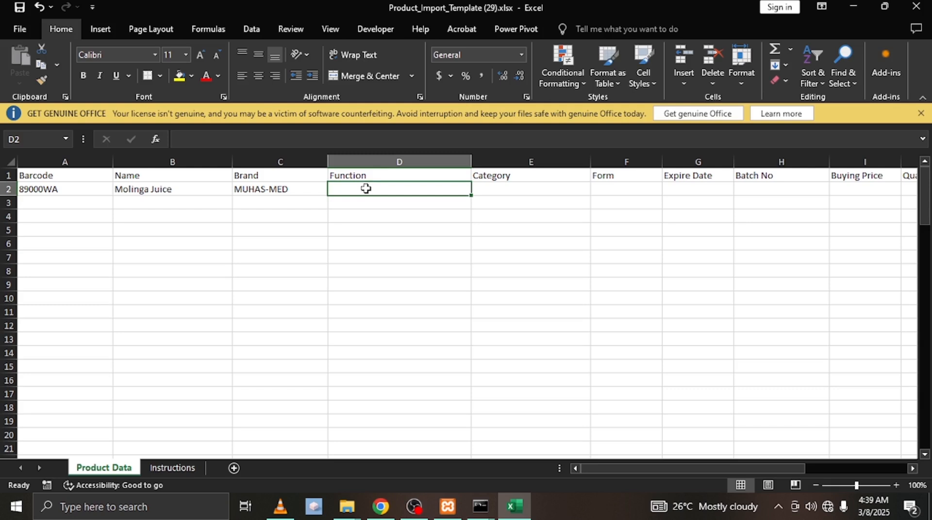
{"action": "type", "text": "Anti"}
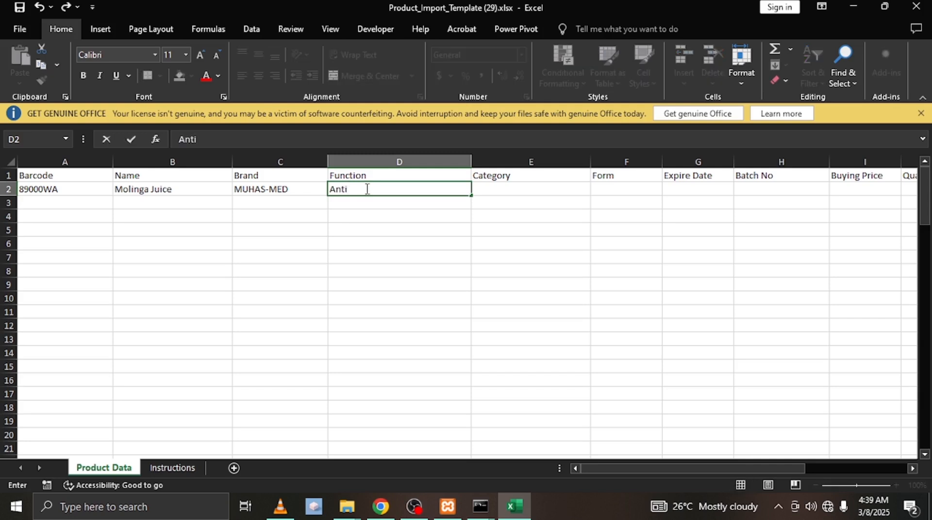
{"action": "type", "text": "-inflammatot"}
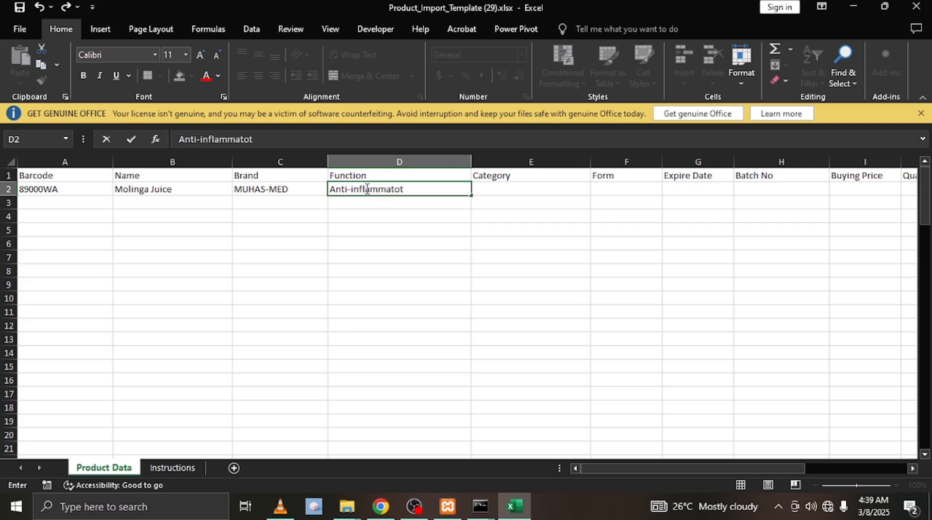
{"action": "key", "text": "BackSpace"}
{"action": "type", "text": "ry"}
- Set the Molinga Juice category to the predefined value OTC
{"action": "left_click", "coordinate": [516, 189]}
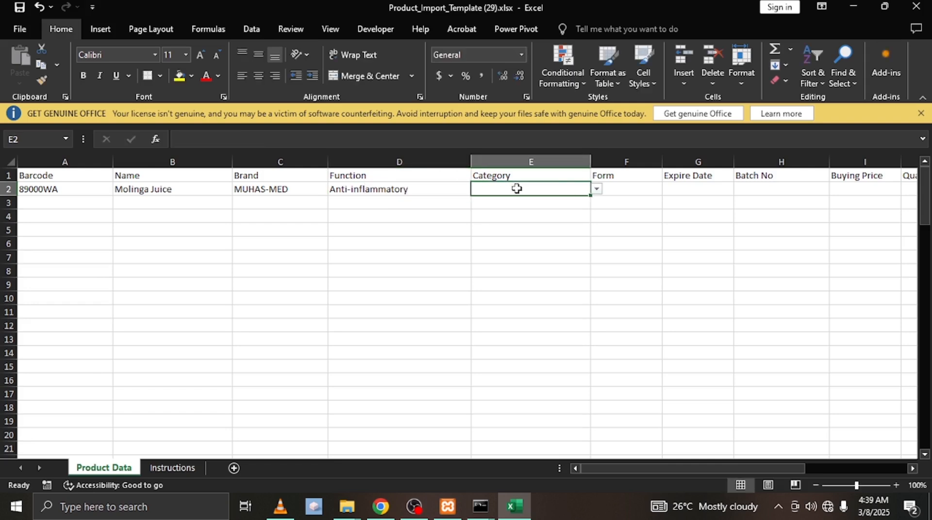
{"action": "type", "text": "O"}
{"action": "key", "text": "BackSpace"}
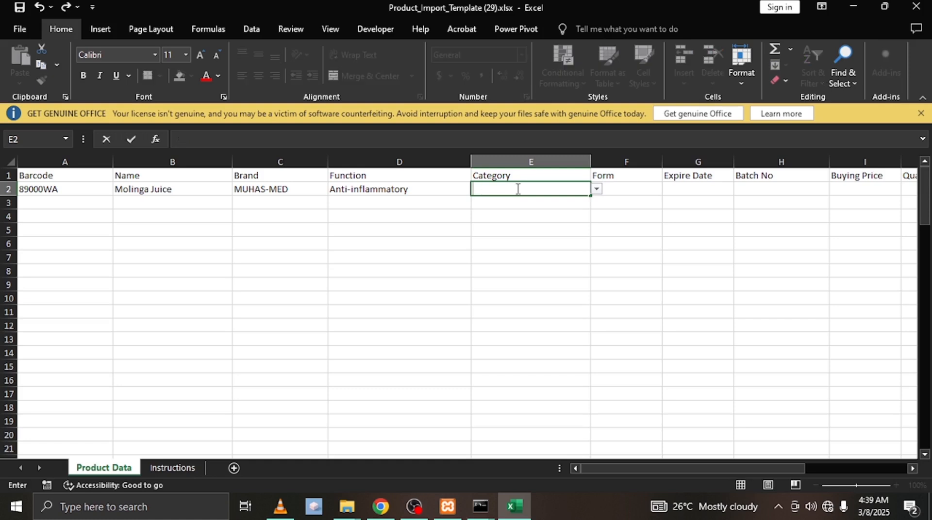
{"action": "left_click", "coordinate": [597, 189]}
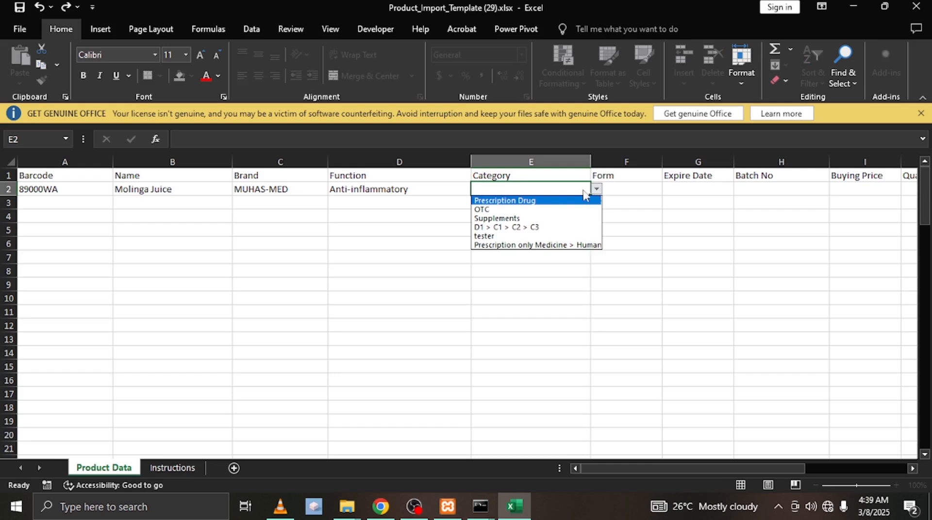
{"action": "left_click", "coordinate": [482, 209]}
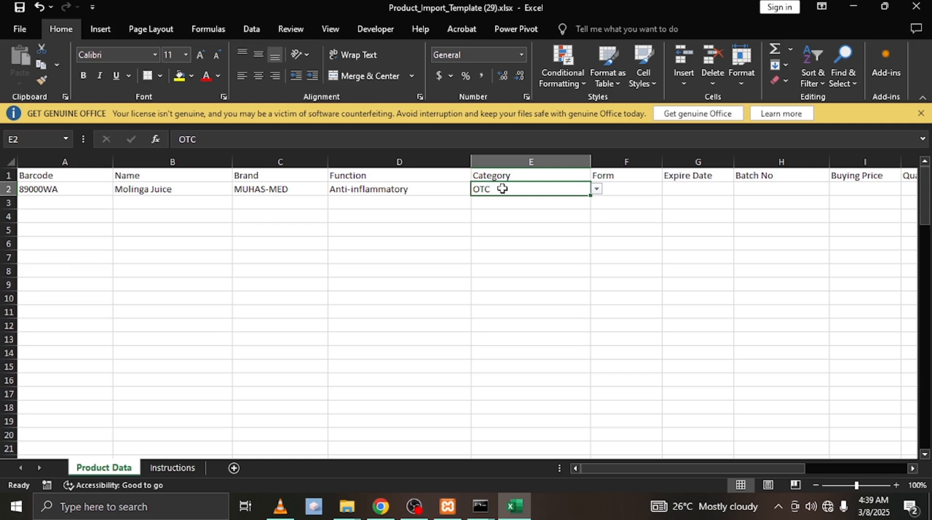
- Replace the category in row 2 with the custom value Natural product
{"action": "double_click", "coordinate": [502, 189]}
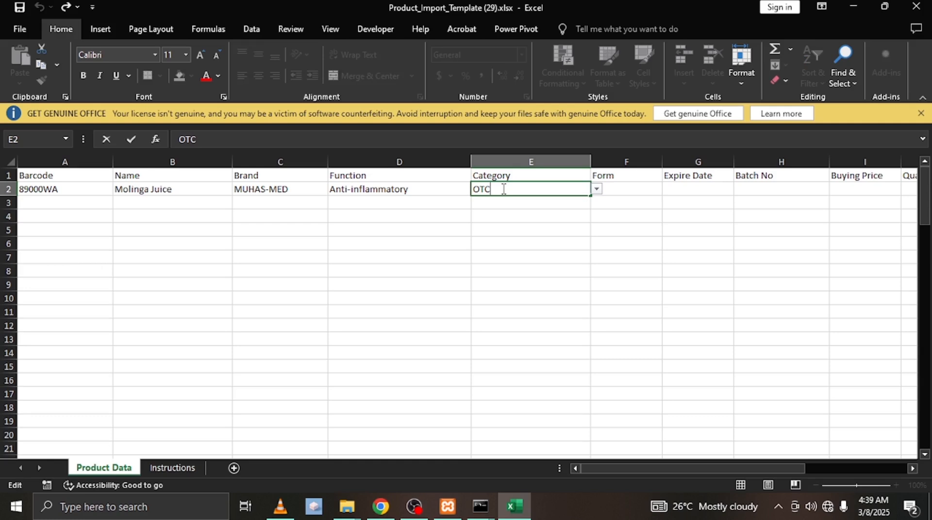
{"action": "key", "text": "BackSpace"}
{"action": "key", "text": "BackSpace"}
{"action": "key", "text": "BackSpace"}
{"action": "type", "text": "Natural produ"}
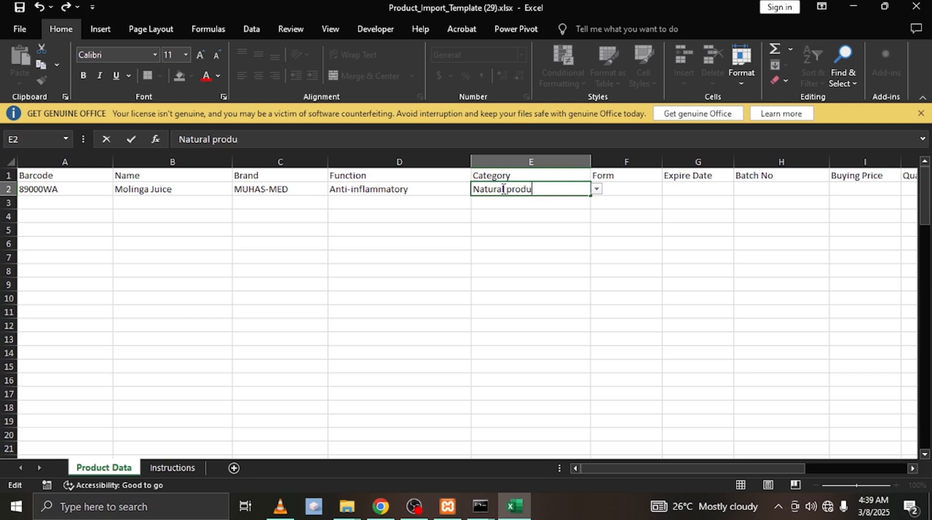
{"action": "type", "text": "ct"}
- Enter Solution as the form of the product in row 2
{"action": "left_click", "coordinate": [631, 190]}
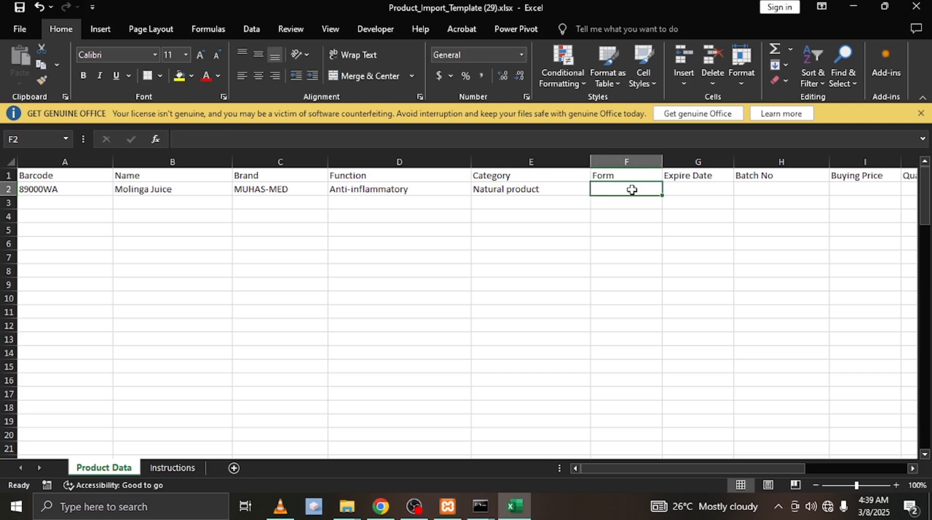
{"action": "type", "text": "So"}
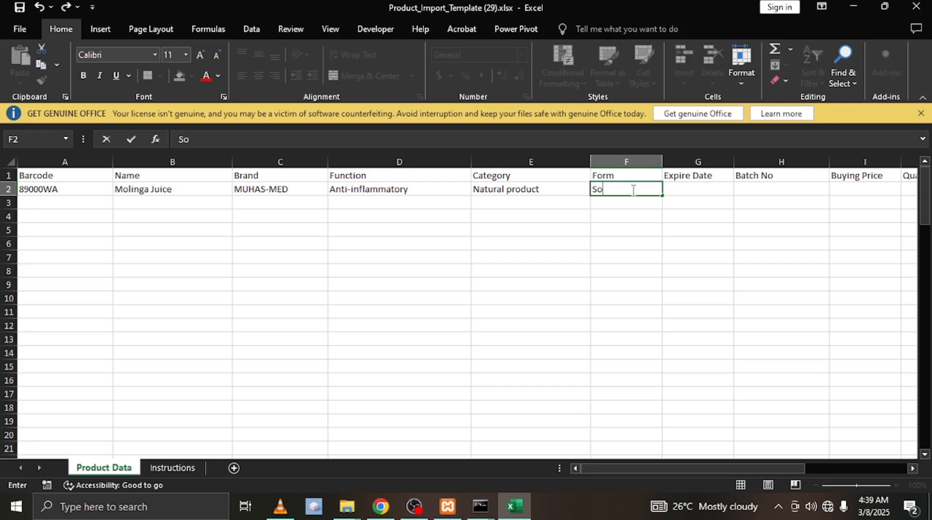
{"action": "type", "text": "lution"}
- Check the required date format in the Instructions sheet and enter 2027-12-25 as the expire date in row 2
{"action": "left_click", "coordinate": [685, 193]}
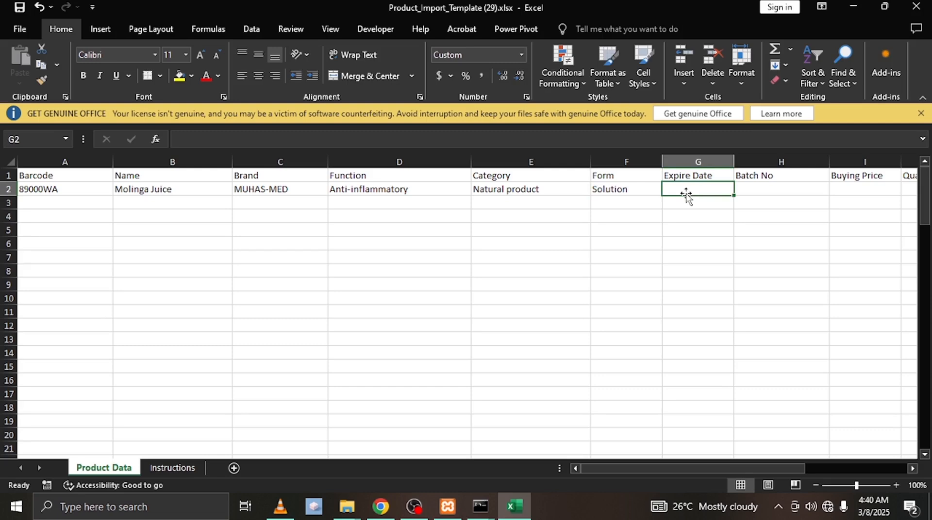
{"action": "left_click", "coordinate": [187, 469]}
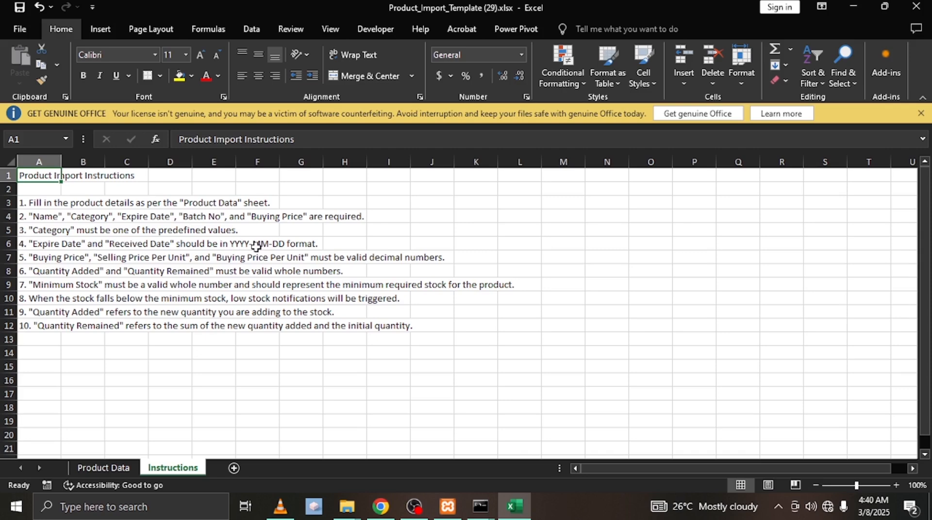
{"action": "left_click", "coordinate": [121, 468]}
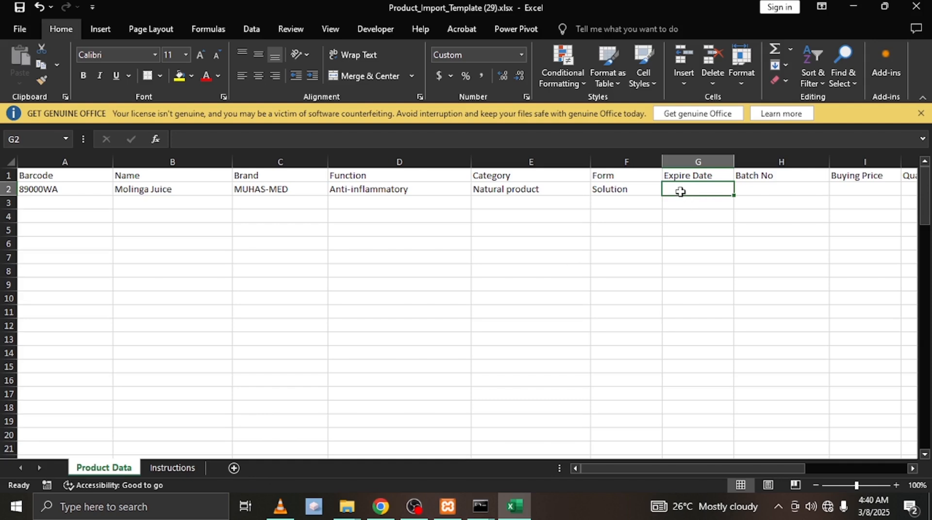
{"action": "type", "text": "2027"}
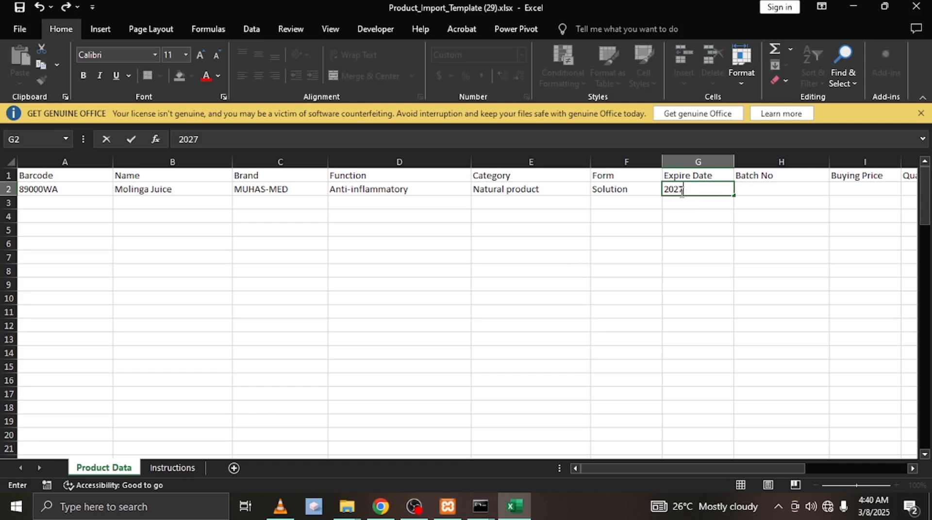
{"action": "type", "text": "-12-25"}
- Enter 9000EZ as the batch number of the Molinga Juice product
{"action": "left_click", "coordinate": [750, 190]}
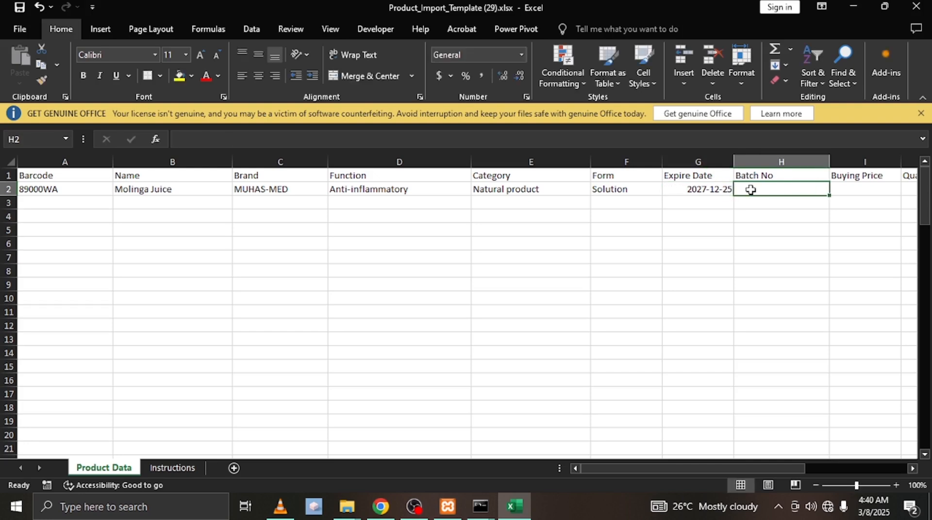
{"action": "type", "text": "9000e"}
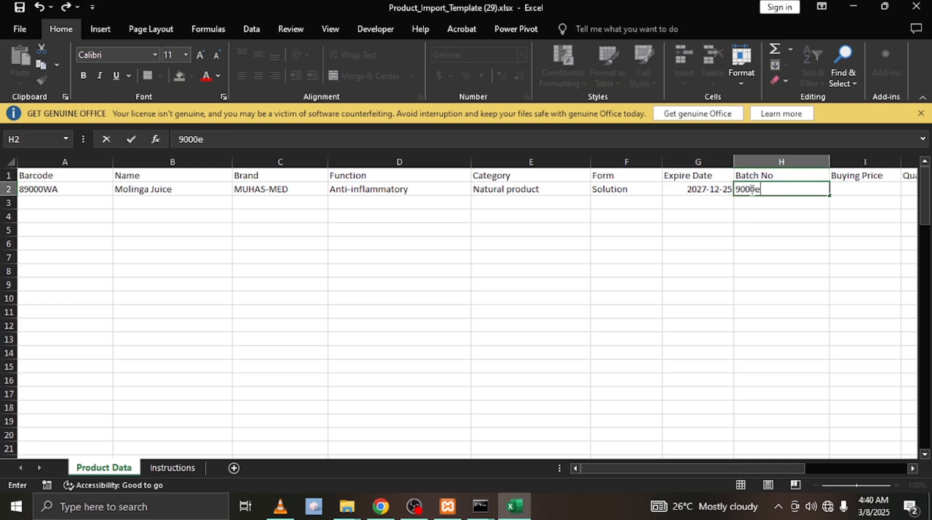
{"action": "key", "text": "BackSpace"}
{"action": "type", "text": "EZ"}
- Enter a buying price of 100000 and a quantity added of 10 for the Molinga Juice product
{"action": "left_click", "coordinate": [860, 186]}
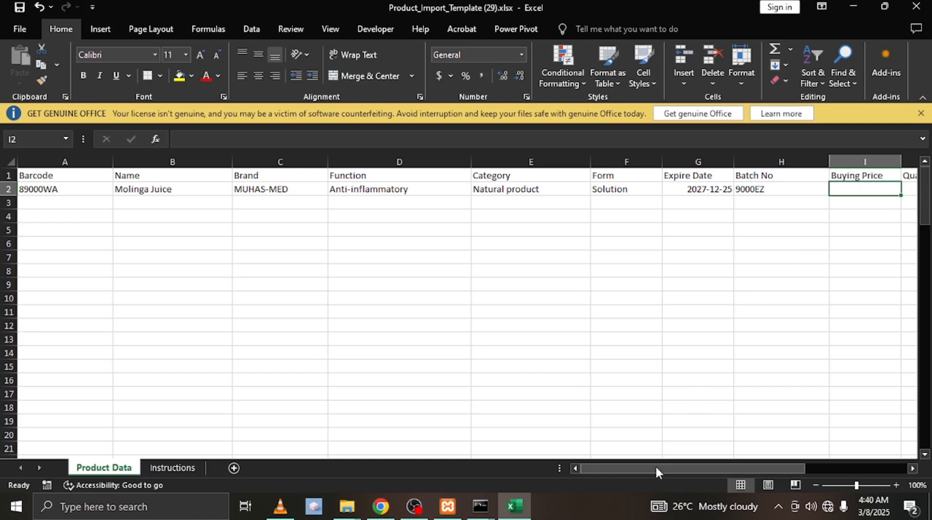
{"action": "left_click_drag", "start_coordinate": [652, 467], "coordinate": [692, 470]}
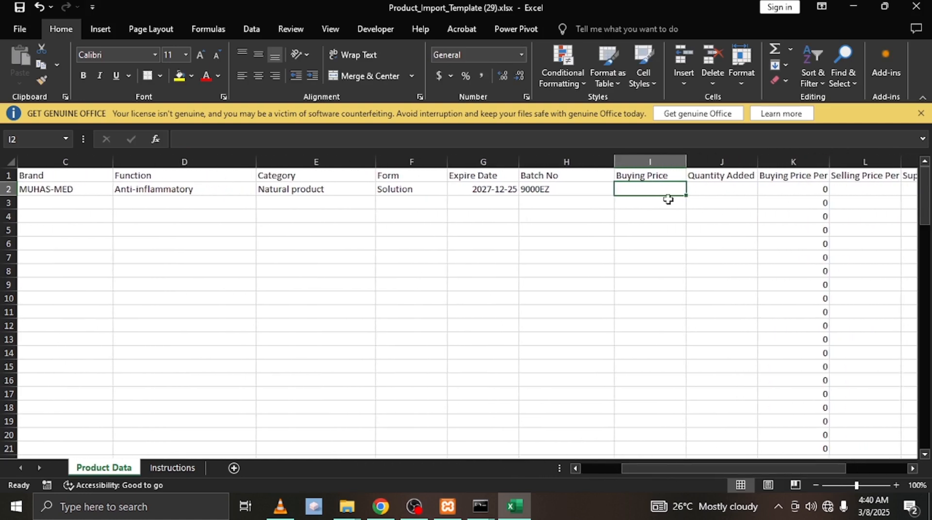
{"action": "type", "text": "1000"}
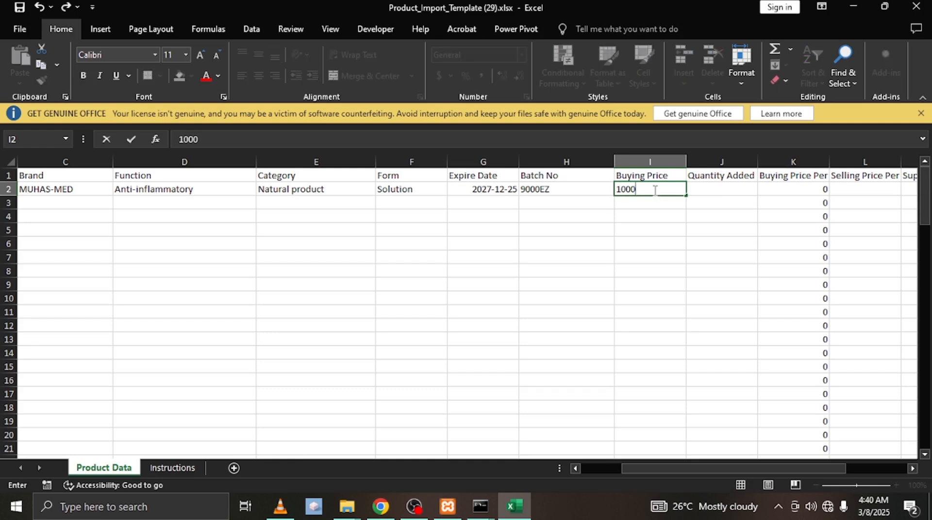
{"action": "type", "text": "00"}
{"action": "left_click", "coordinate": [721, 189]}
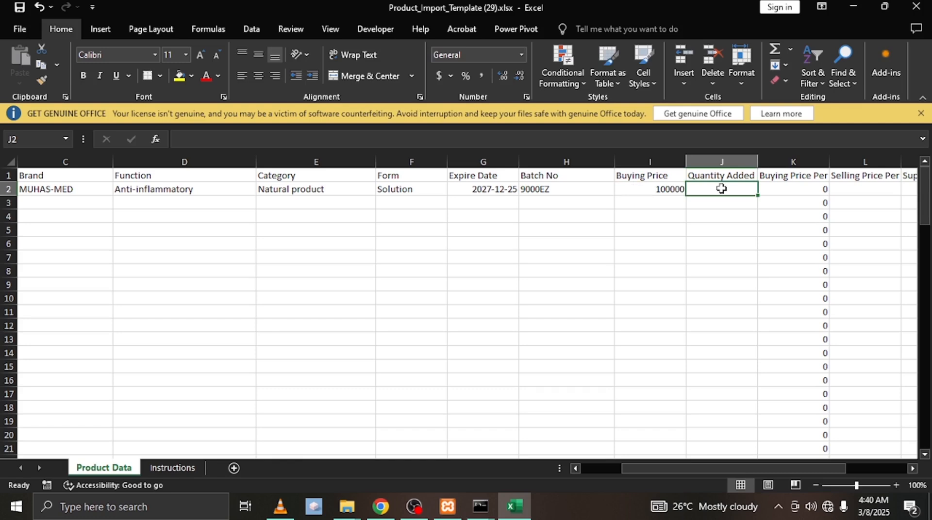
{"action": "type", "text": "10"}
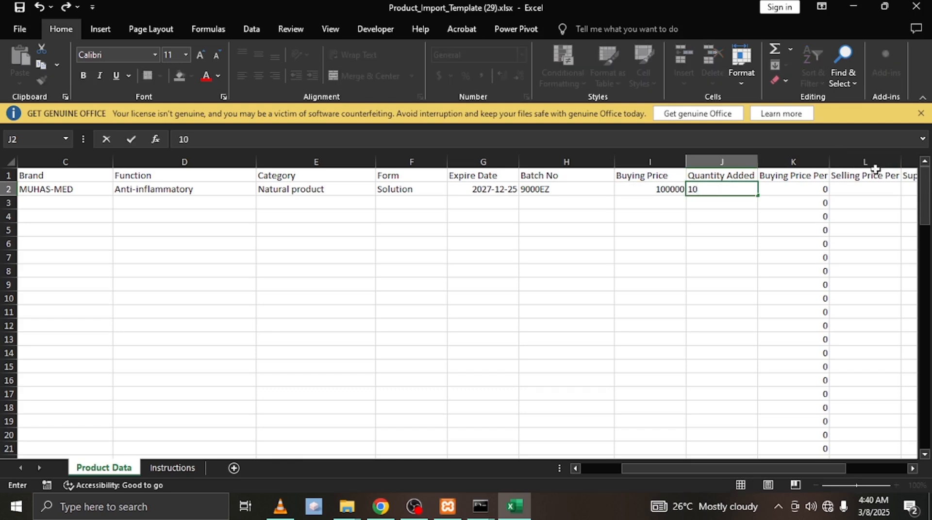
- Widen the Buying Price Per Unit column to fit its heading and enter 15000 as the selling price per unit in row 2
{"action": "left_click", "coordinate": [867, 189]}
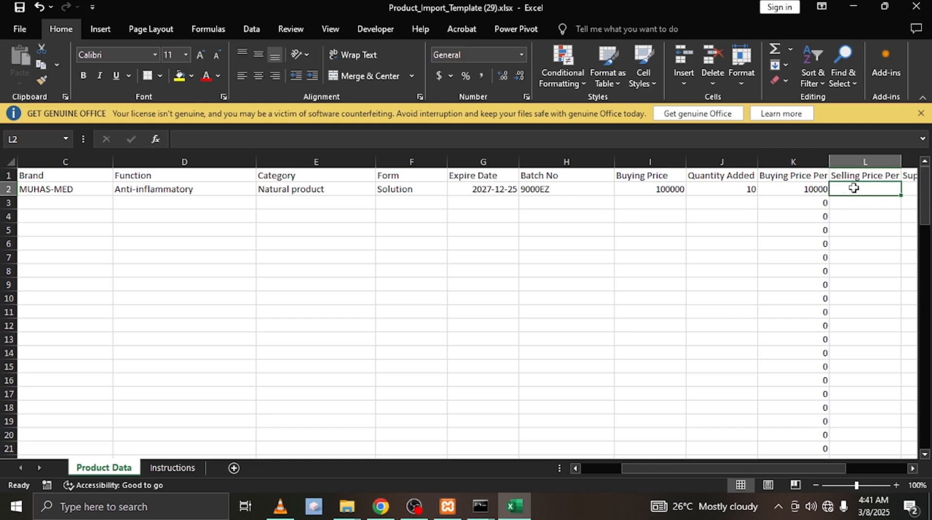
{"action": "left_click_drag", "start_coordinate": [827, 159], "coordinate": [855, 159]}
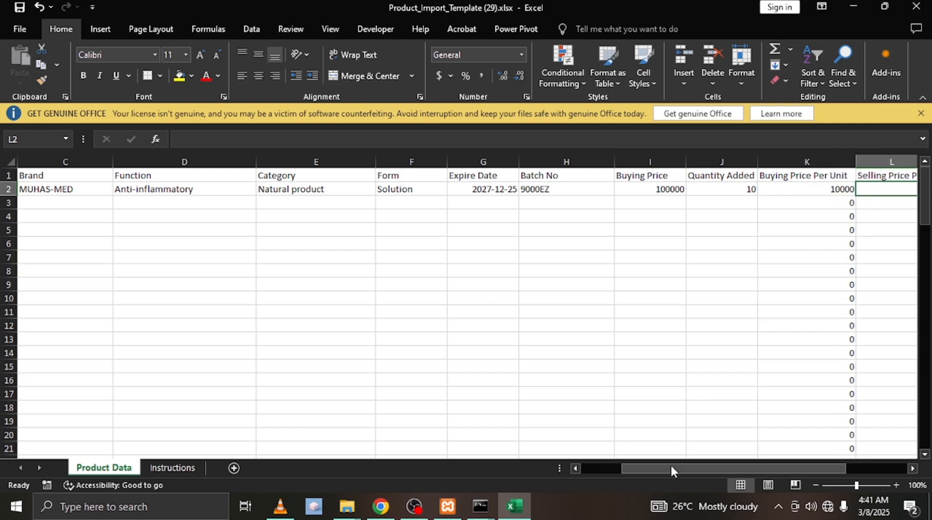
{"action": "left_click_drag", "start_coordinate": [671, 469], "coordinate": [693, 468]}
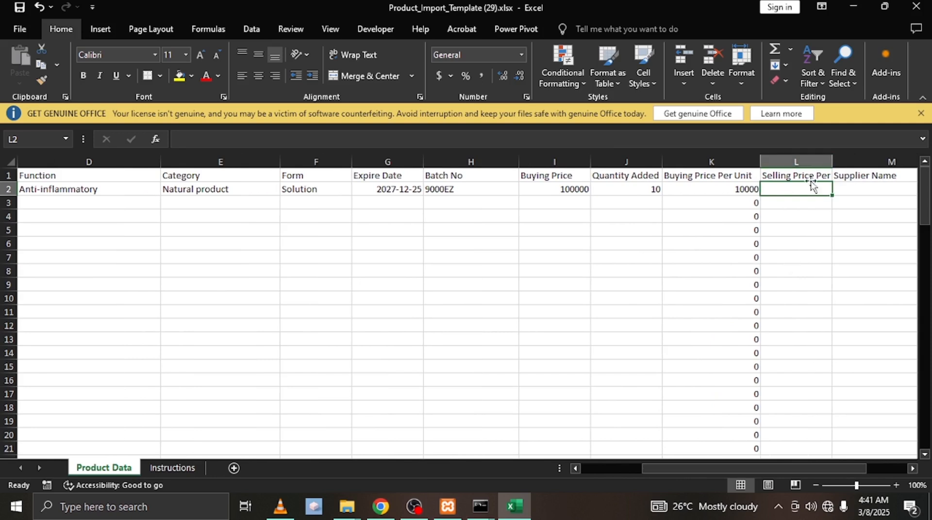
{"action": "type", "text": "15000"}
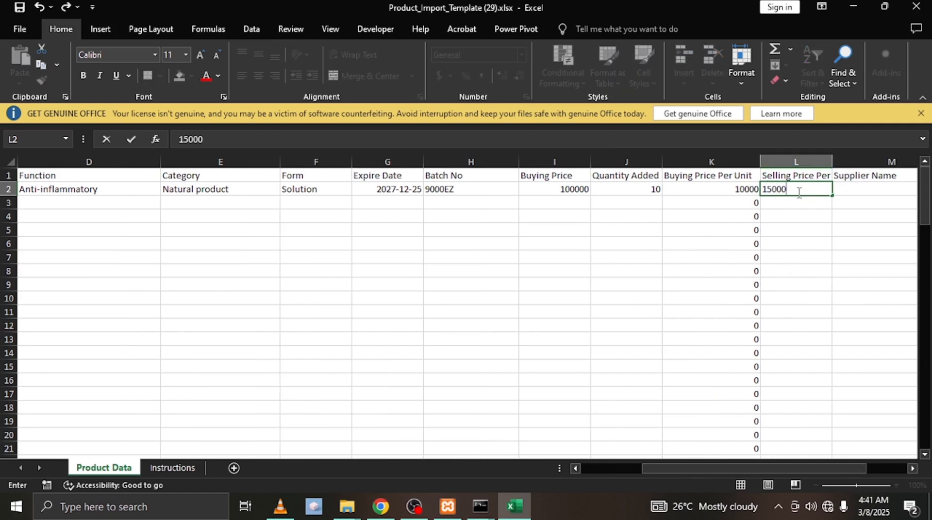
{"action": "type", "text": "0"}
{"action": "key", "text": "BackSpace"}
{"action": "key", "text": "BackSpace"}
{"action": "type", "text": "0"}
- Enter Natural Supp LTD as the supplier name in row 2
{"action": "left_click", "coordinate": [855, 190]}
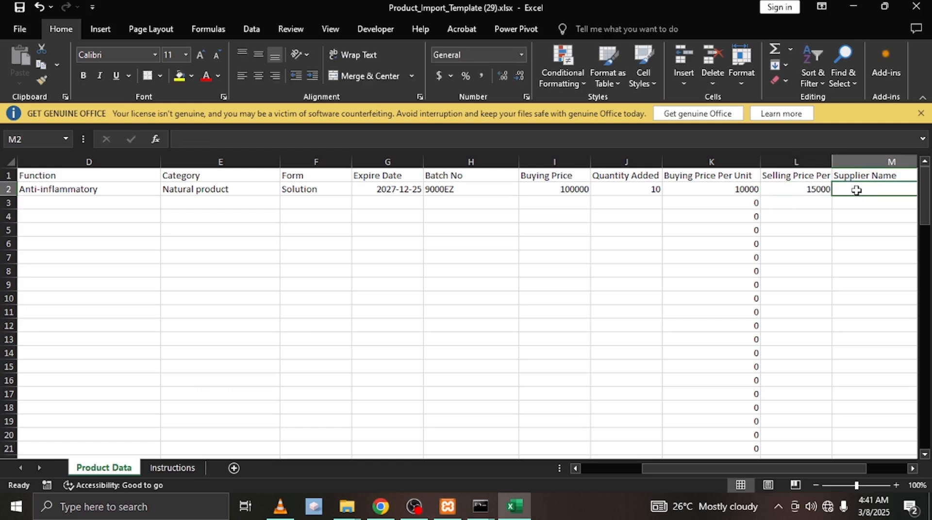
{"action": "type", "text": "Nat"}
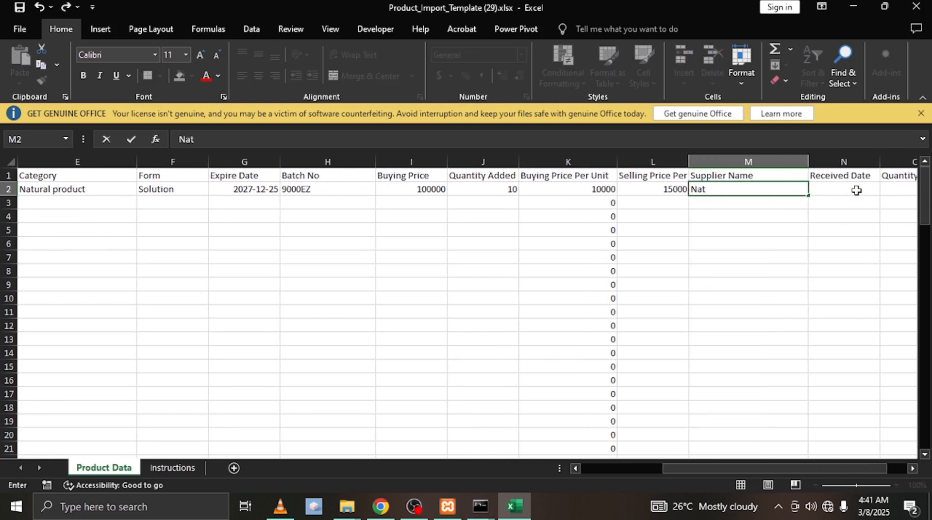
{"action": "type", "text": "u"}
{"action": "key", "text": "Escape"}
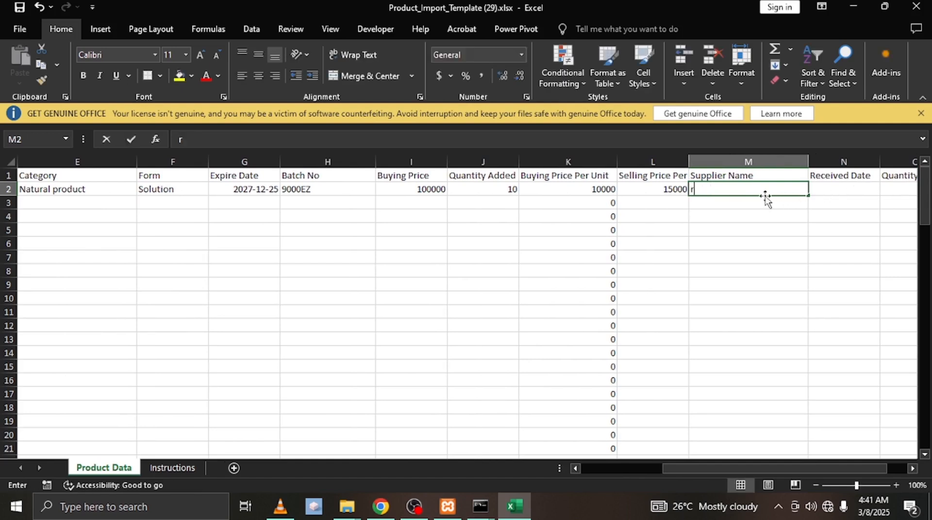
{"action": "type", "text": "ral"}
{"action": "key", "text": "BackSpace"}
{"action": "key", "text": "BackSpace"}
{"action": "key", "text": "BackSpace"}
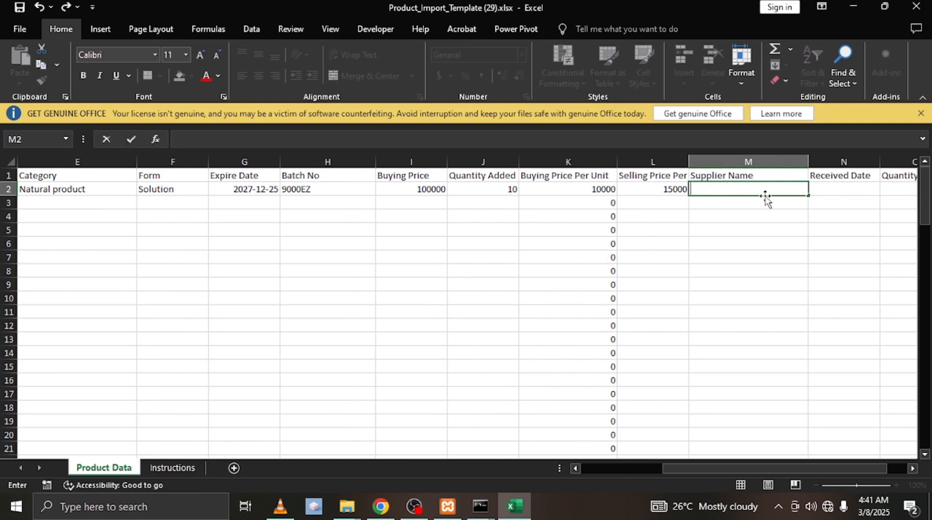
{"action": "type", "text": "Natural"}
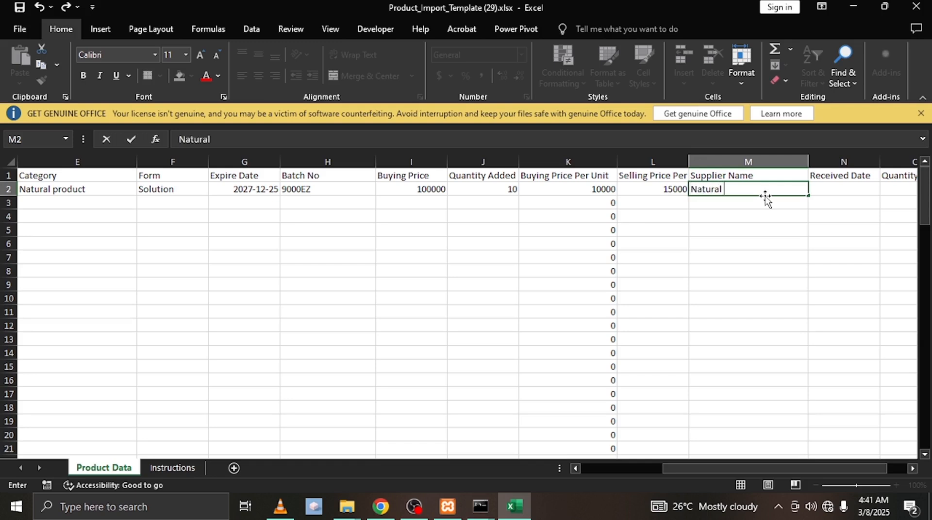
{"action": "type", "text": " Supp LTD"}
- Enter 2025-03-08 as the received date of the Molinga Juice product
{"action": "left_click", "coordinate": [826, 190]}
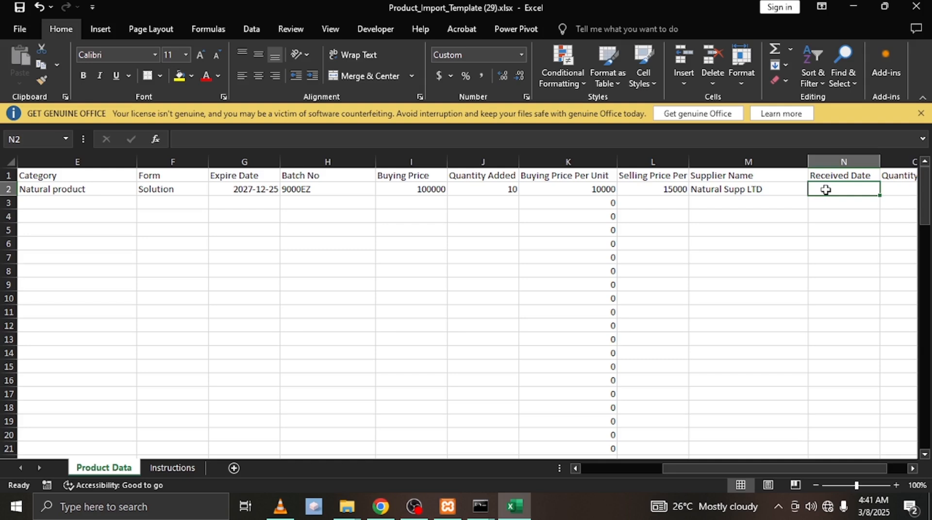
{"action": "double_click", "coordinate": [825, 190]}
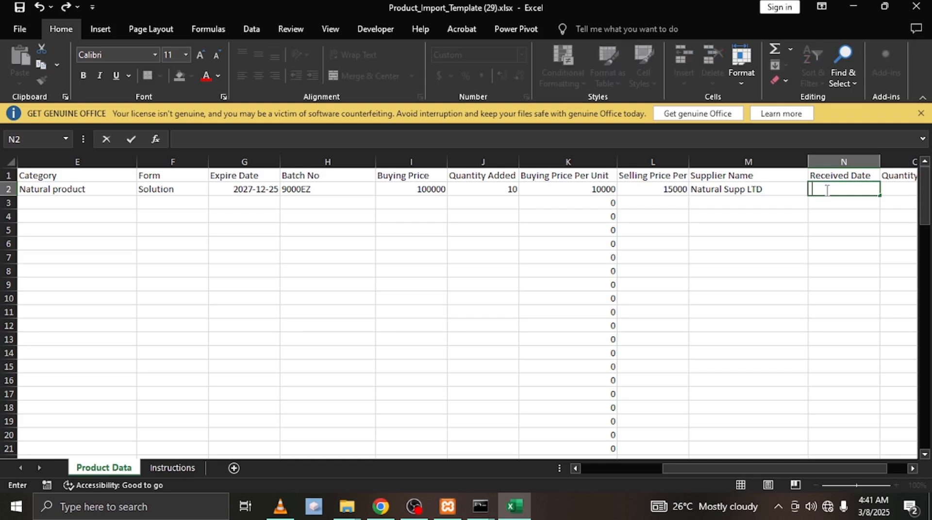
{"action": "type", "text": "2025-03-08"}
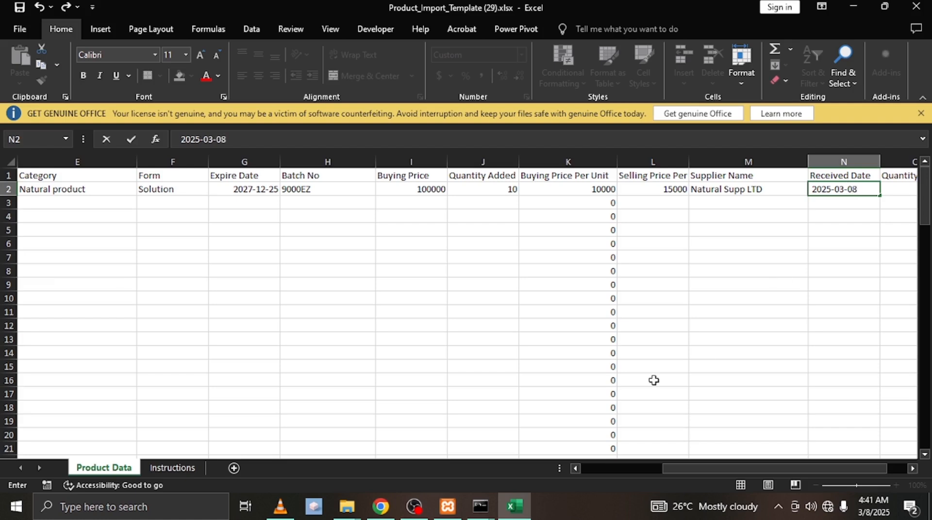
- Enter 10 as the quantity remained and 2 as the minimum stock in row 2
{"action": "left_click_drag", "start_coordinate": [701, 468], "coordinate": [736, 473]}
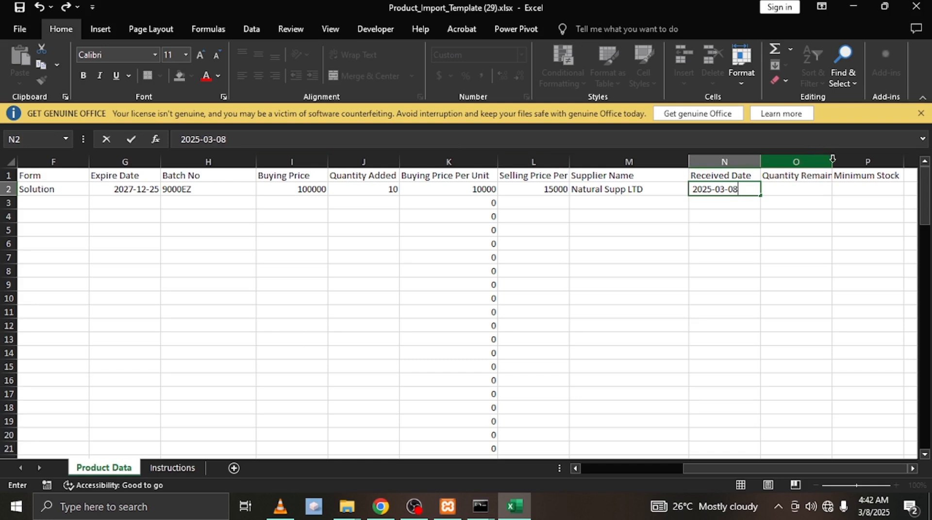
{"action": "left_click", "coordinate": [806, 188]}
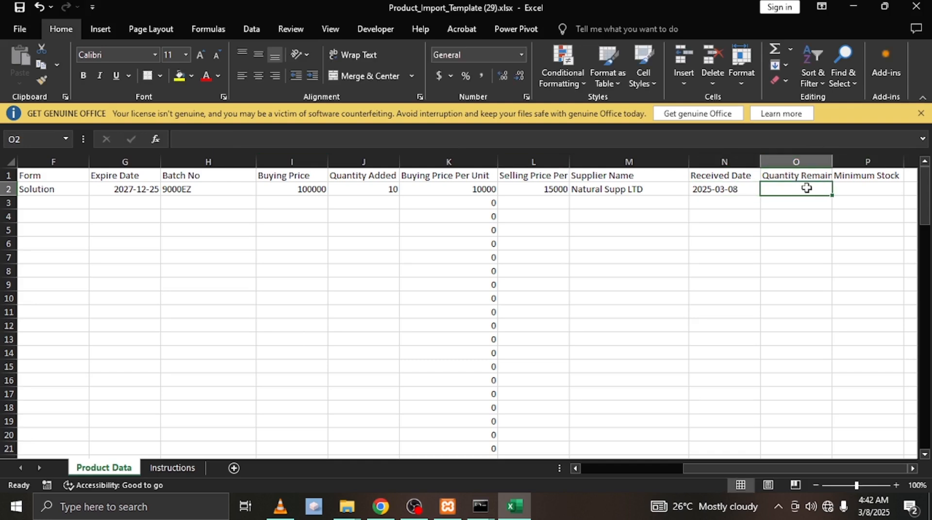
{"action": "type", "text": "10"}
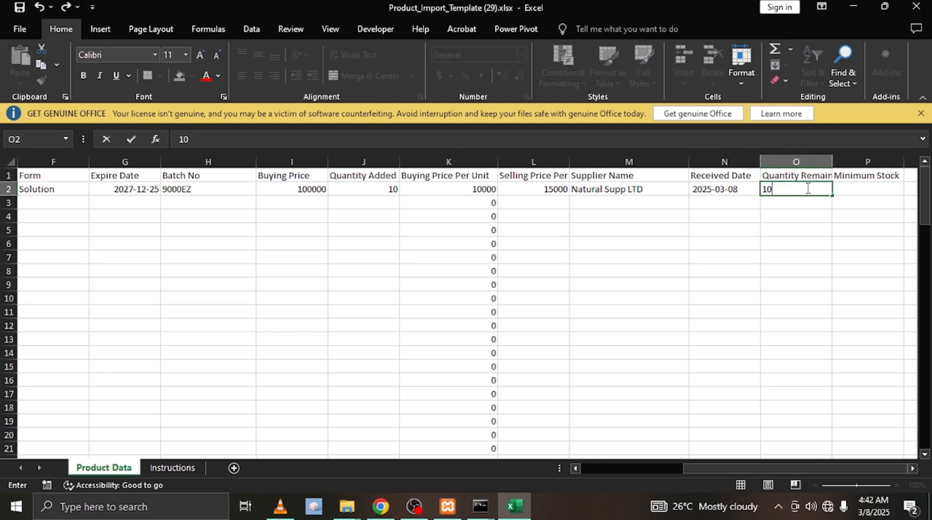
{"action": "left_click", "coordinate": [859, 187]}
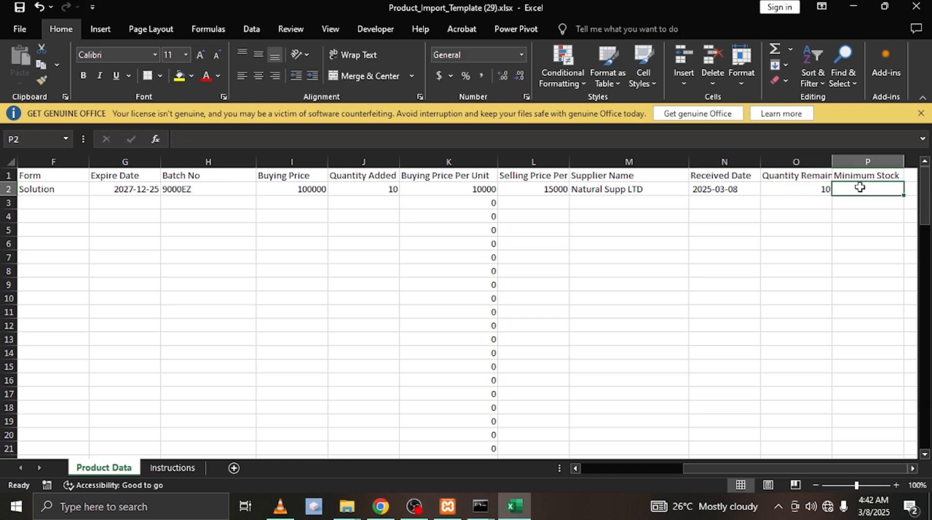
{"action": "type", "text": "2"}
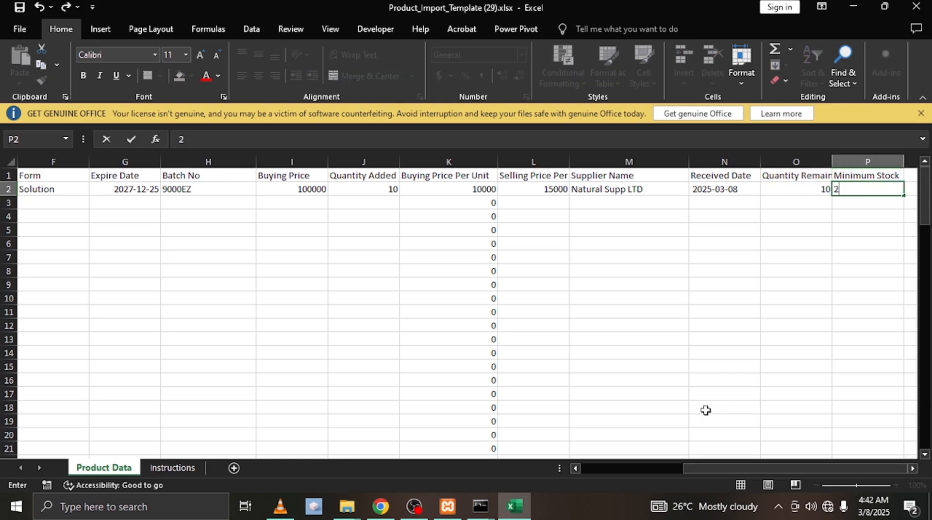
- Review the completed product row against the Instructions sheet and save the workbook
{"action": "left_click_drag", "start_coordinate": [690, 469], "coordinate": [353, 468]}
{"action": "left_click_drag", "start_coordinate": [256, 470], "coordinate": [255, 469]}
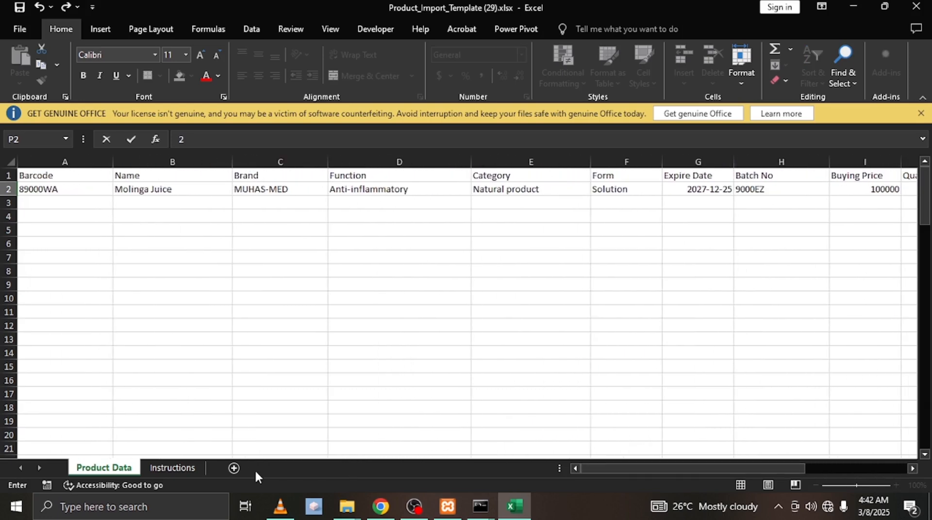
{"action": "left_click_drag", "start_coordinate": [647, 468], "coordinate": [480, 449]}
{"action": "left_click", "coordinate": [170, 468]}
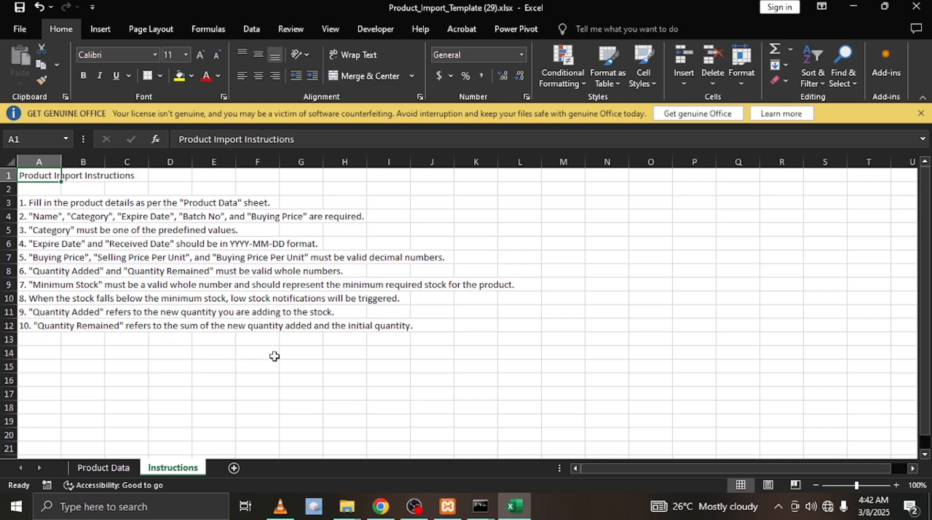
{"action": "left_click", "coordinate": [114, 469]}
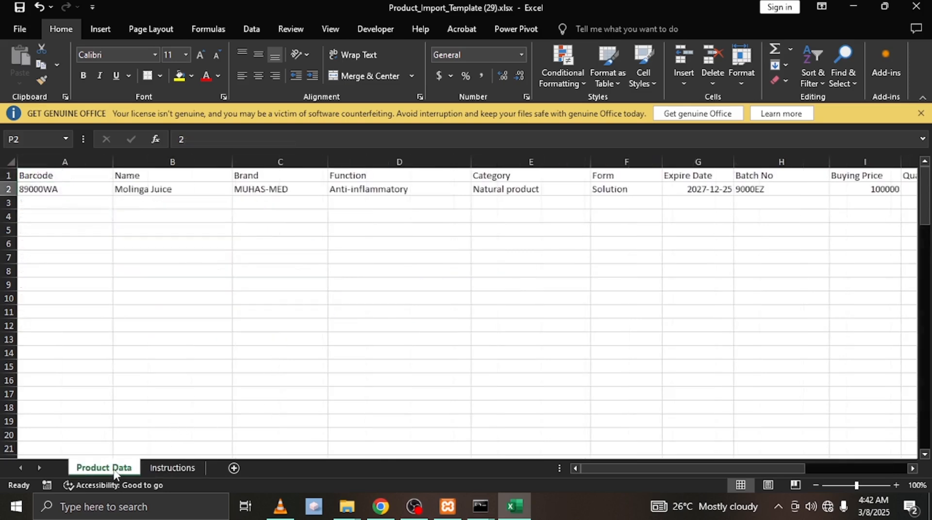
{"action": "key", "text": "ctrl+s"}
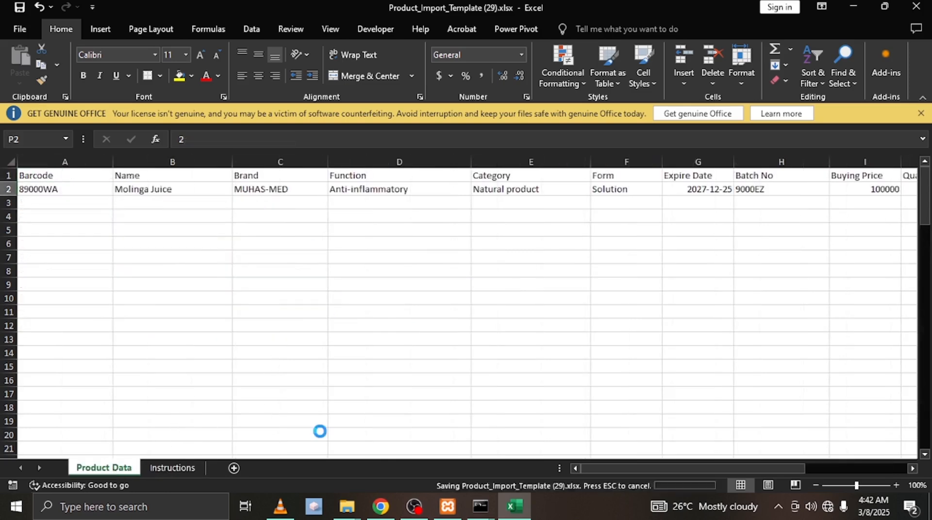
{"action": "left_click_drag", "start_coordinate": [655, 468], "coordinate": [556, 476]}
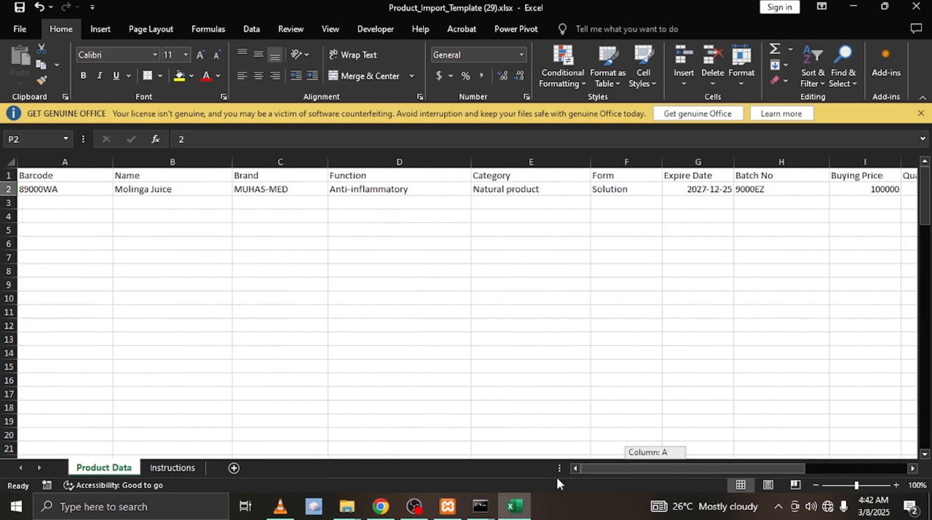
- Close the workbook and open the Excel/CSV product import page in AfyaTrack
{"action": "left_click", "coordinate": [916, 6]}
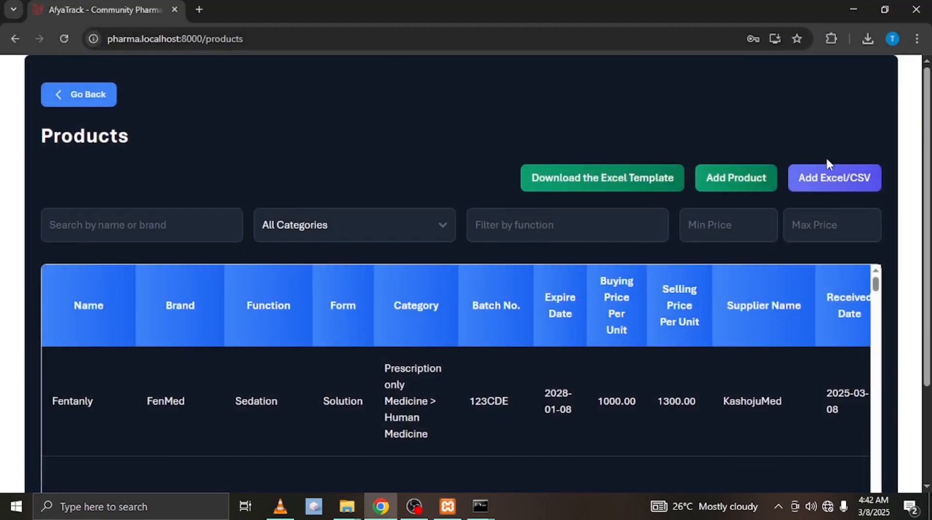
{"action": "left_click", "coordinate": [829, 183]}
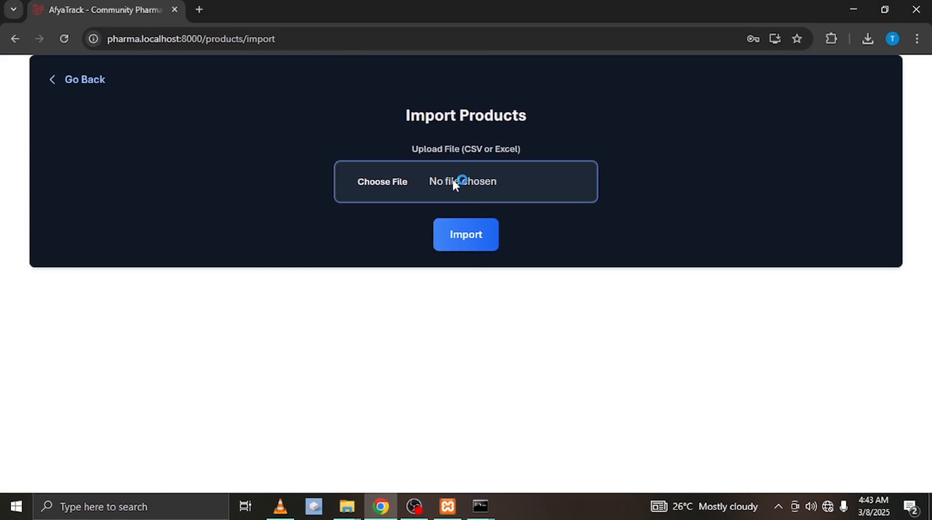
- Choose Product_Import_Template (29).xlsx from Downloads as the upload file and import its products
{"action": "left_click", "coordinate": [456, 184]}
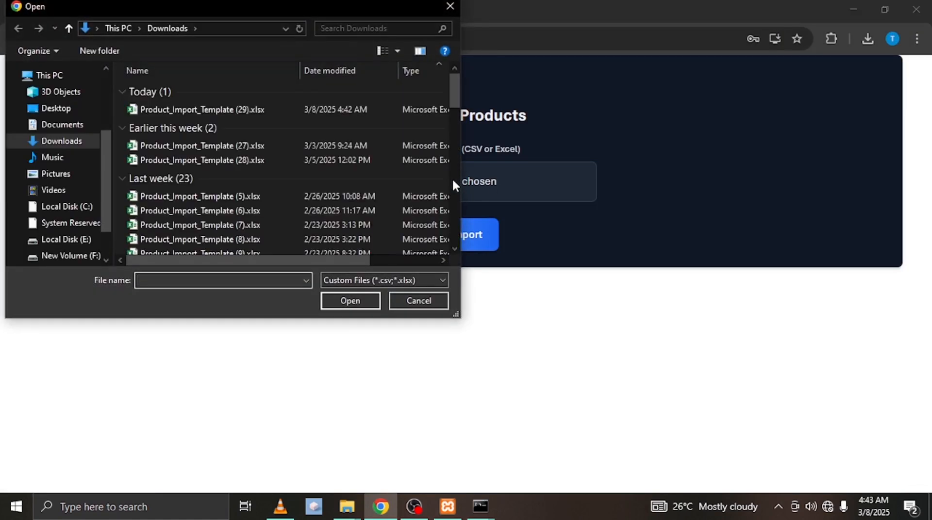
{"action": "left_click", "coordinate": [212, 111]}
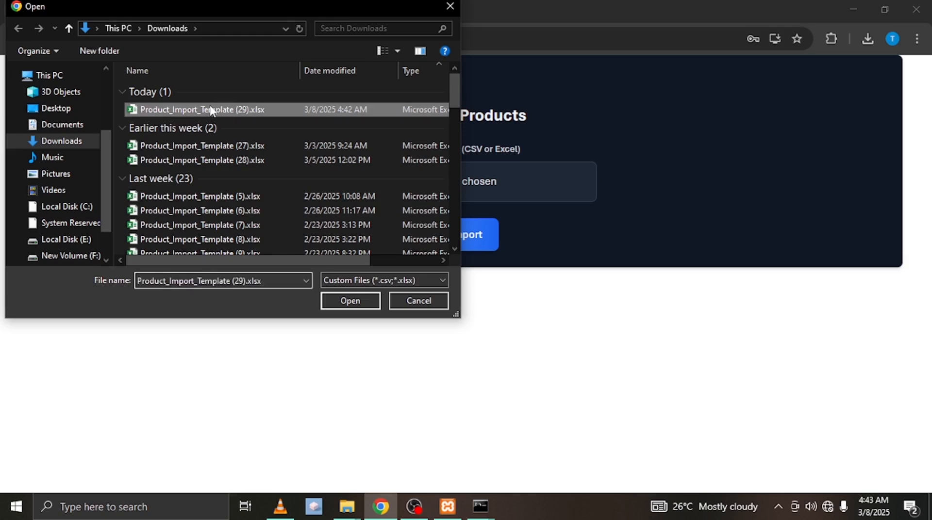
{"action": "left_click", "coordinate": [349, 303]}
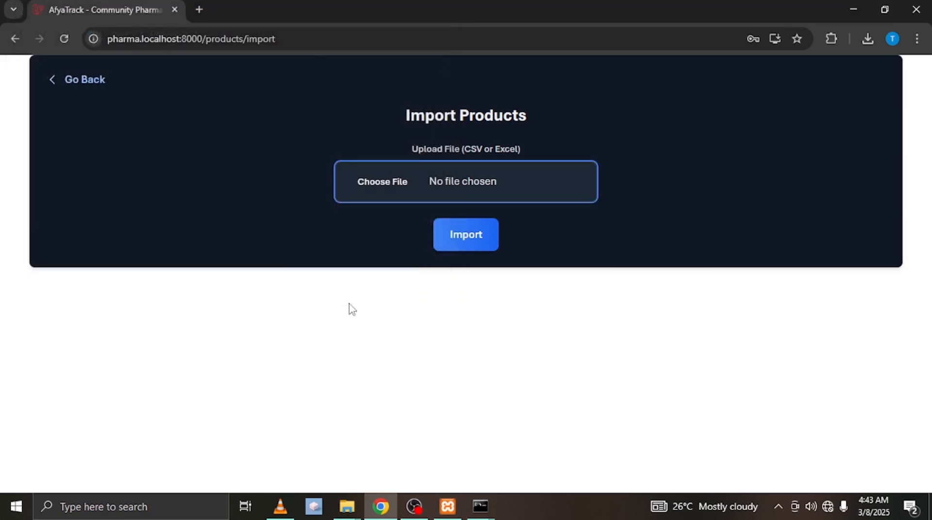
{"action": "left_click", "coordinate": [462, 235]}
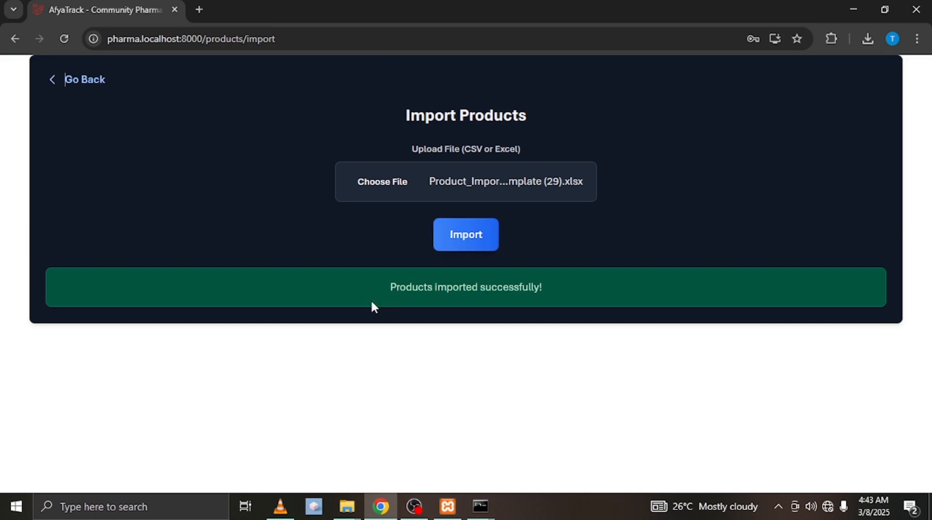
- Return to the Products list, reload it and check all columns of the imported Molinga Juice row
{"action": "left_click", "coordinate": [91, 83]}
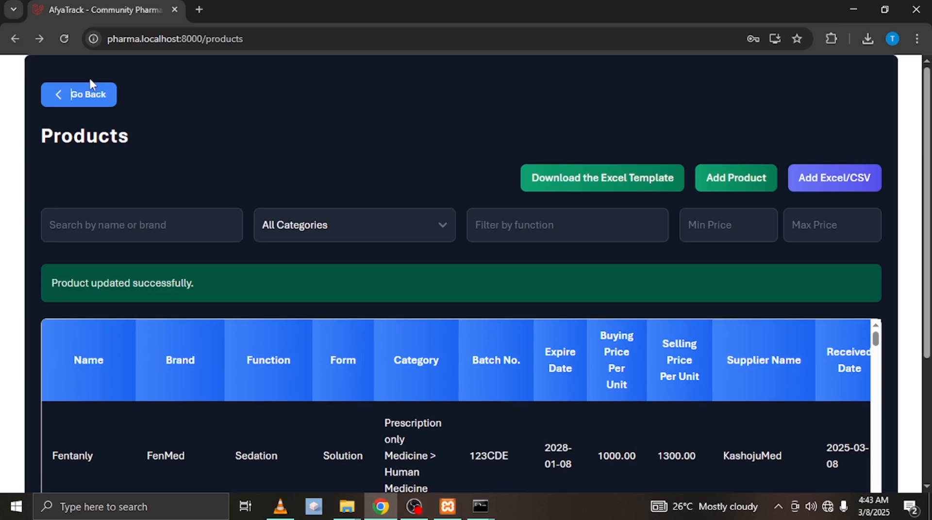
{"action": "left_click", "coordinate": [57, 44]}
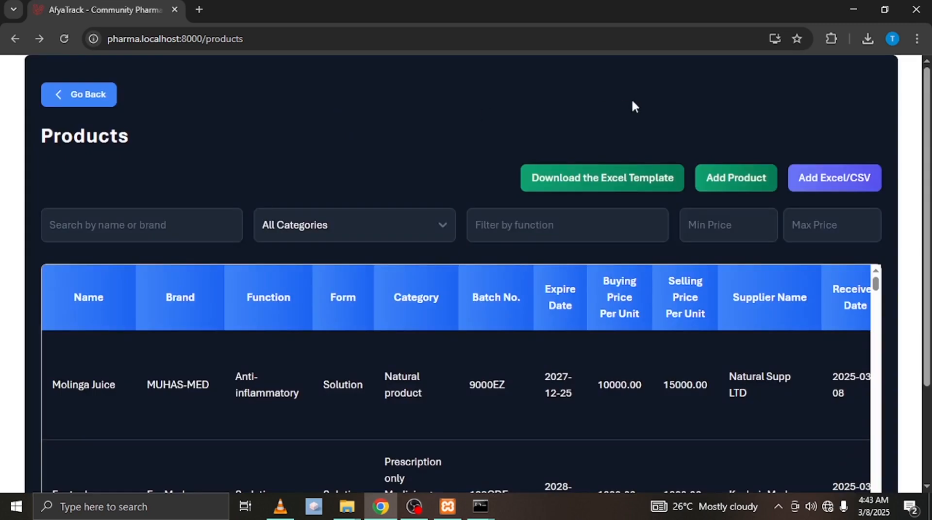
{"action": "left_click_drag", "start_coordinate": [928, 99], "coordinate": [926, 200]}
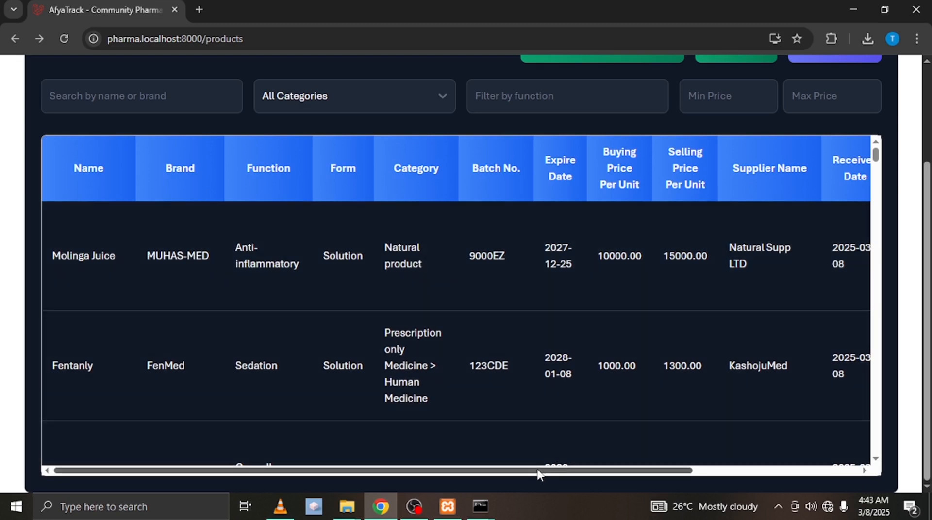
{"action": "left_click_drag", "start_coordinate": [541, 470], "coordinate": [729, 471]}
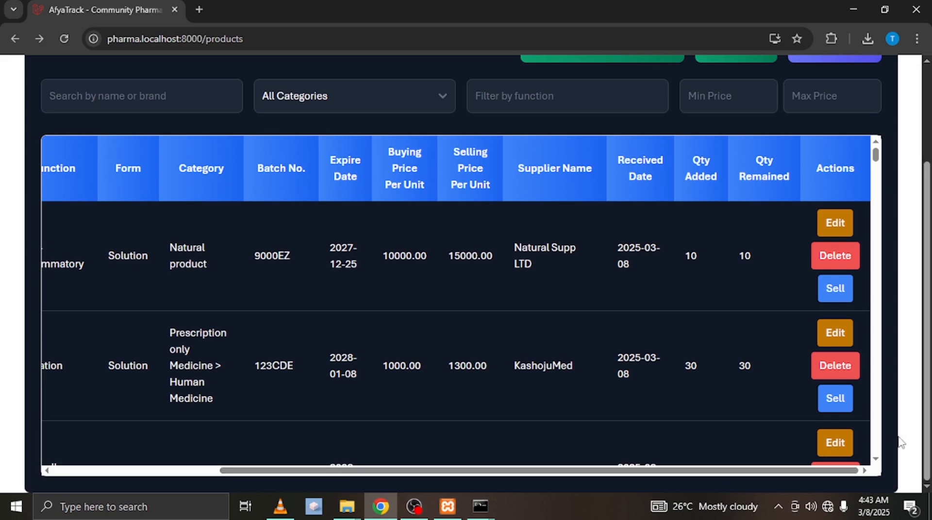
- Try to delete the Fentanly product from the Products list
{"action": "mouse_move", "coordinate": [927, 377]}
{"action": "left_mouse_down"}
{"action": "mouse_move", "coordinate": [926, 316]}
{"action": "mouse_move", "coordinate": [924, 368]}
{"action": "left_mouse_up"}
{"action": "left_click", "coordinate": [835, 380]}
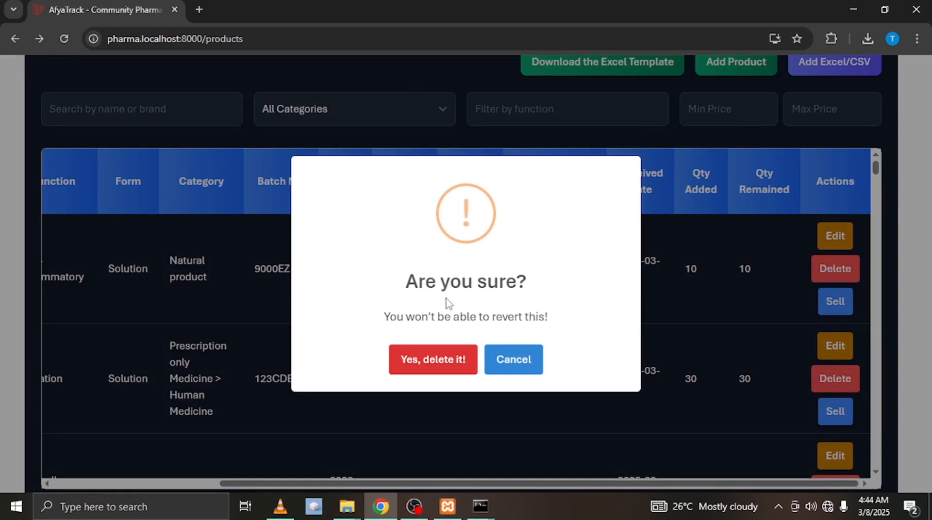
{"action": "left_click", "coordinate": [429, 360]}
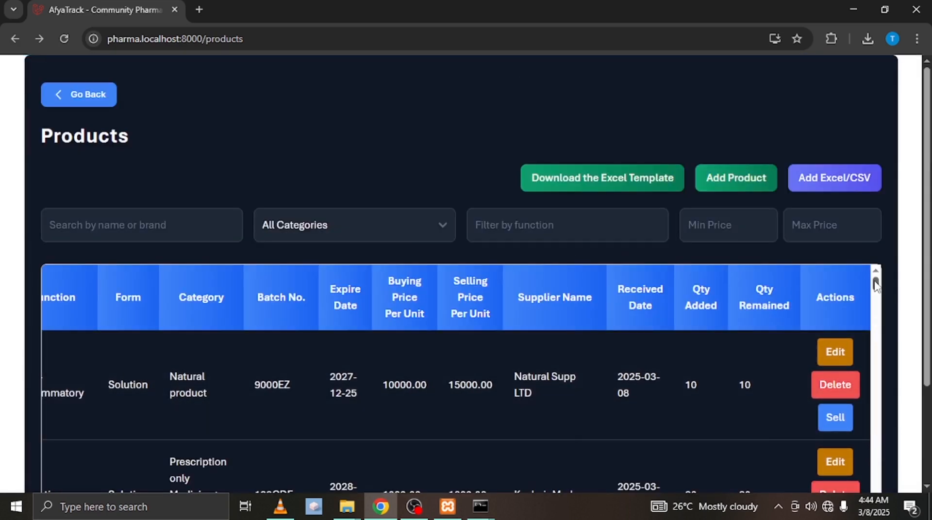
- Search the products by name for MOLI and filter them by the Natural product category
{"action": "mouse_move", "coordinate": [874, 281]}
{"action": "left_mouse_down"}
{"action": "mouse_move", "coordinate": [875, 290]}
{"action": "mouse_move", "coordinate": [872, 276]}
{"action": "left_mouse_up"}
{"action": "left_click_drag", "start_coordinate": [927, 275], "coordinate": [927, 384]}
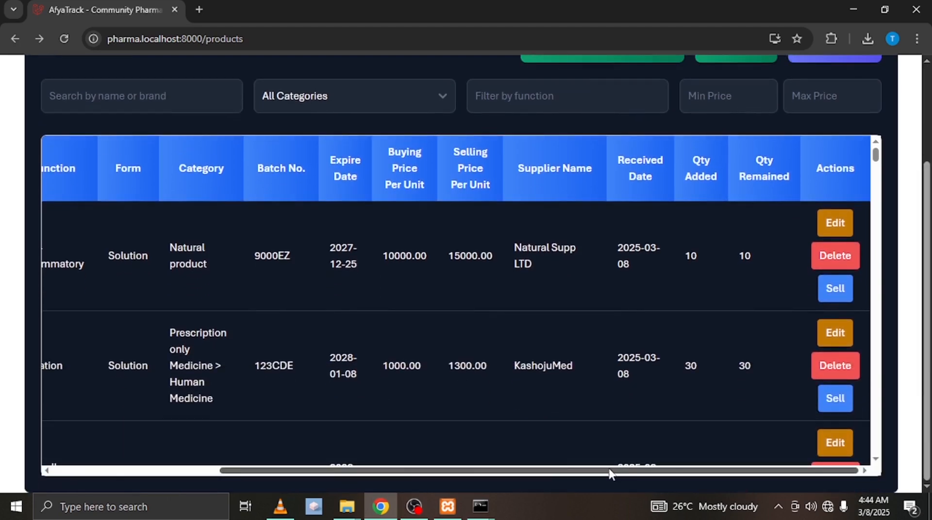
{"action": "left_click_drag", "start_coordinate": [613, 470], "coordinate": [397, 462]}
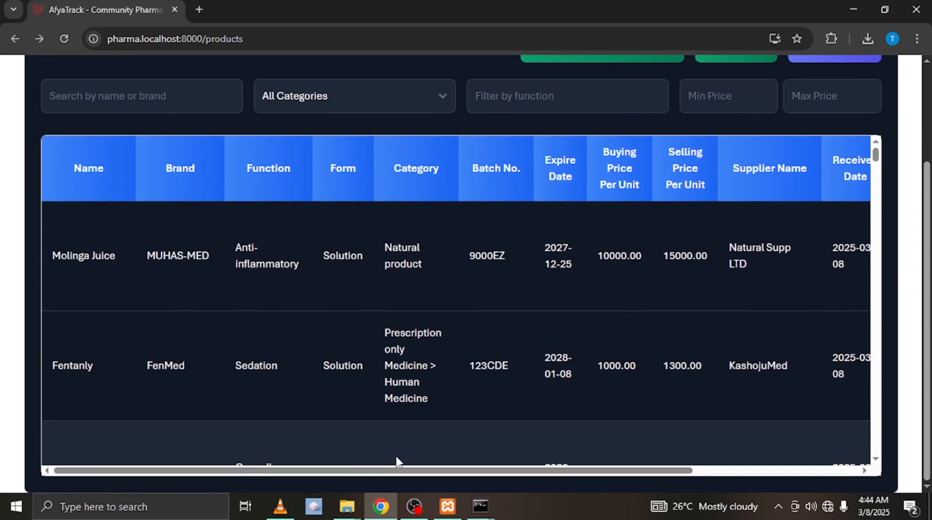
{"action": "left_click", "coordinate": [131, 94]}
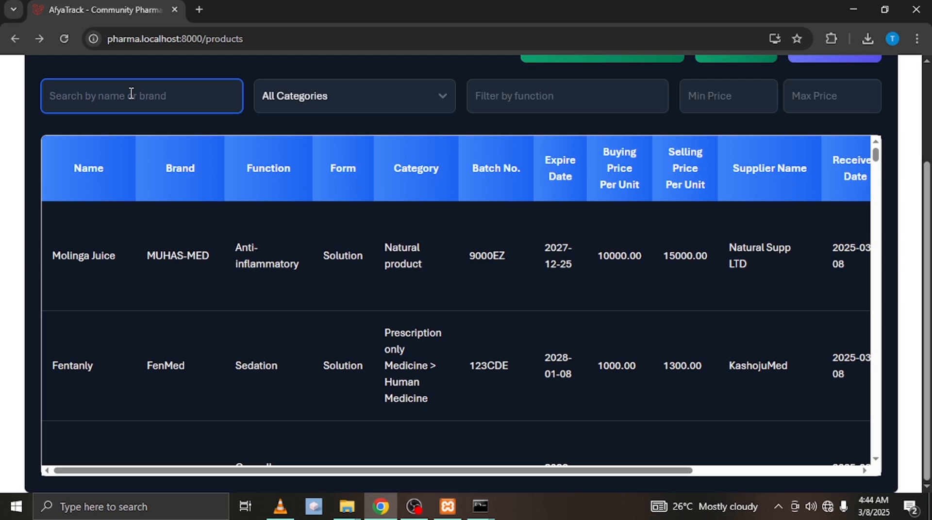
{"action": "type", "text": "MO;"}
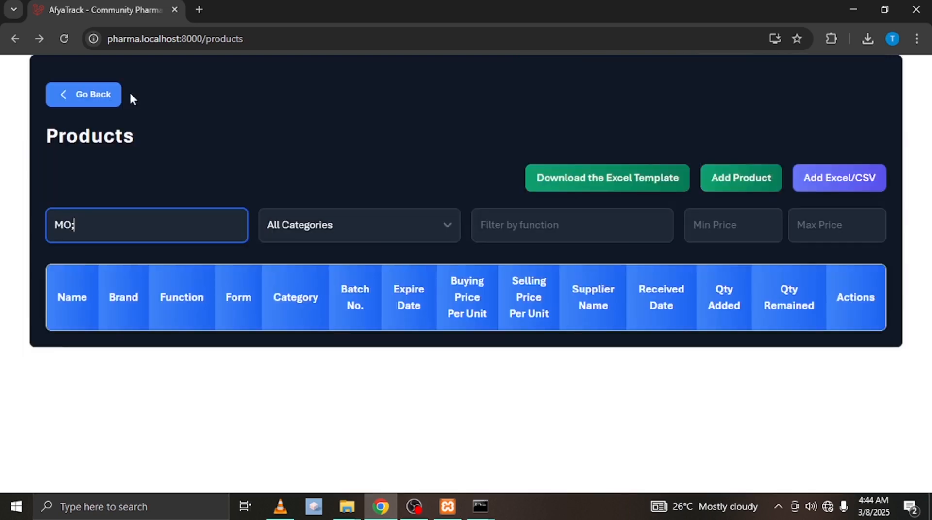
{"action": "key", "text": "BackSpace"}
{"action": "type", "text": "LI"}
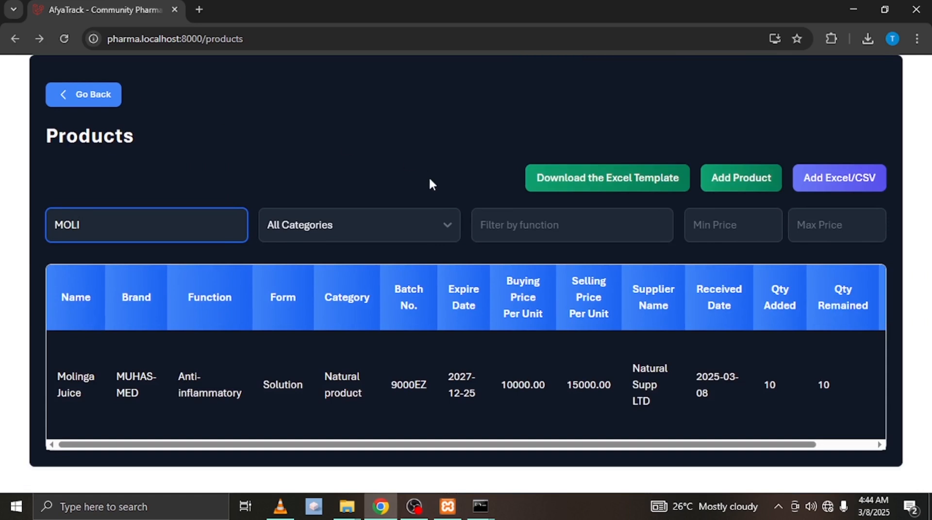
{"action": "left_click", "coordinate": [450, 226]}
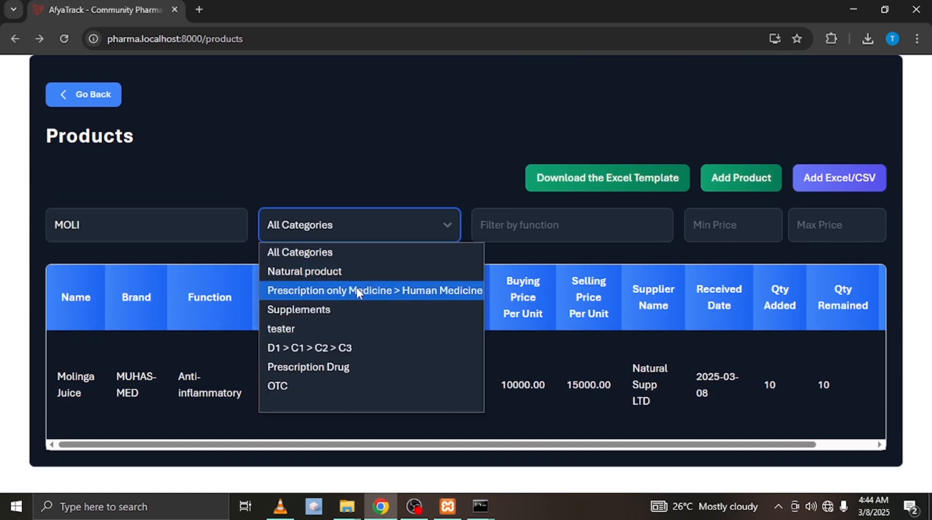
{"action": "left_click", "coordinate": [313, 271]}
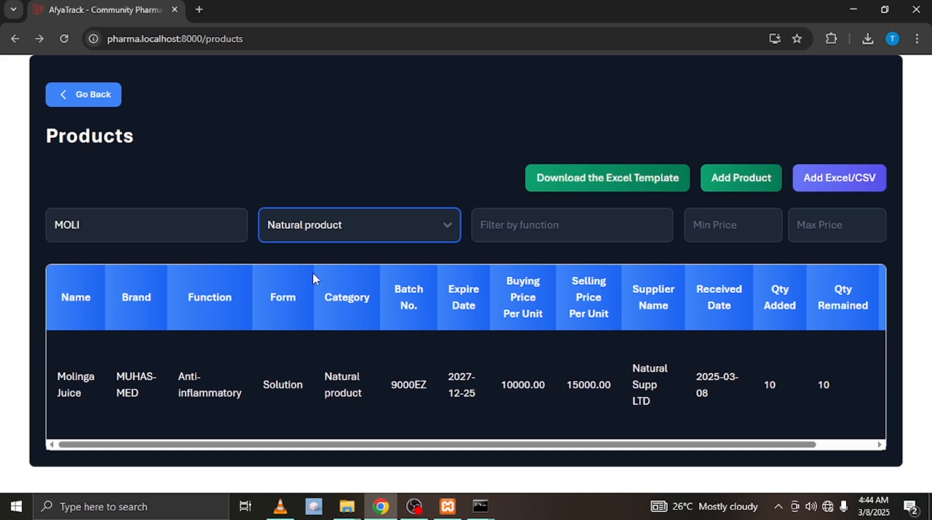
- Switch the category filter to OTC and clear the name search
{"action": "left_click", "coordinate": [437, 223]}
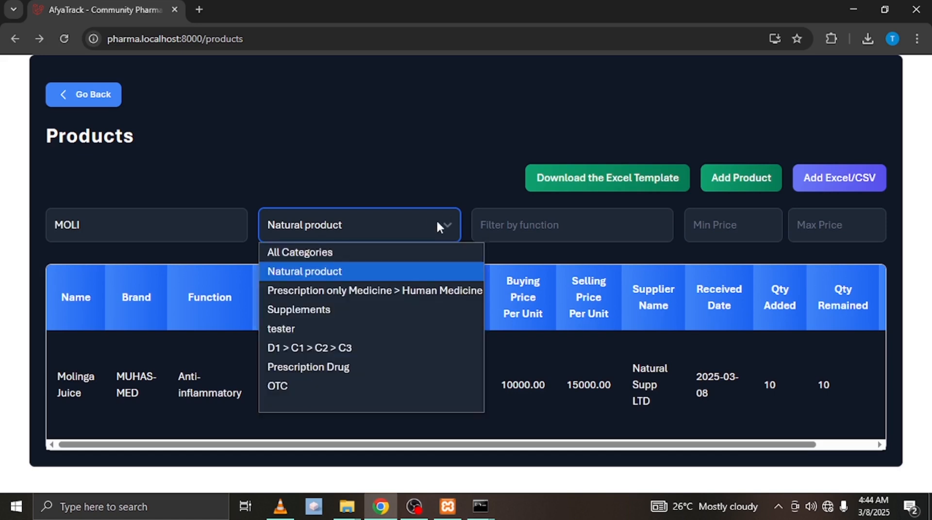
{"action": "left_click", "coordinate": [282, 387]}
{"action": "left_click", "coordinate": [134, 217]}
{"action": "key", "text": "BackSpace"}
{"action": "key", "text": "BackSpace"}
{"action": "key", "text": "BackSpace"}
{"action": "key", "text": "BackSpace"}
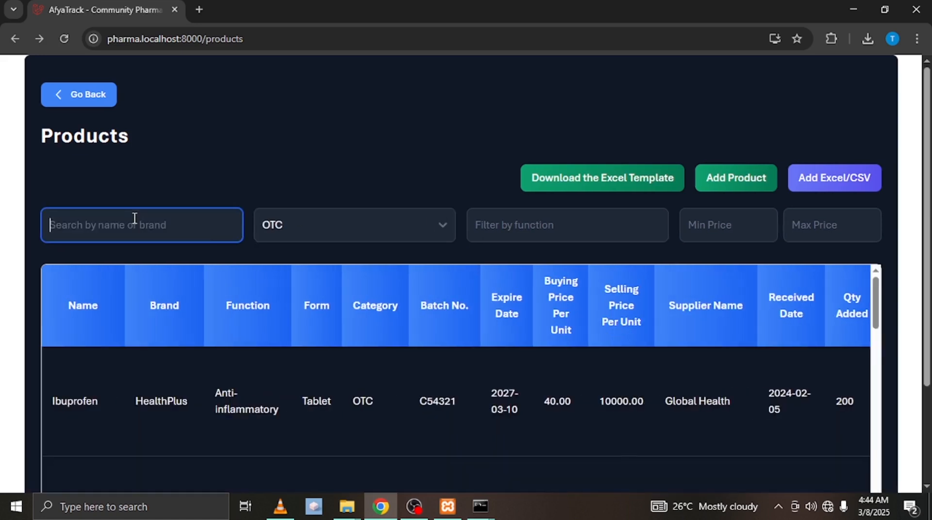
{"action": "left_click", "coordinate": [574, 236]}
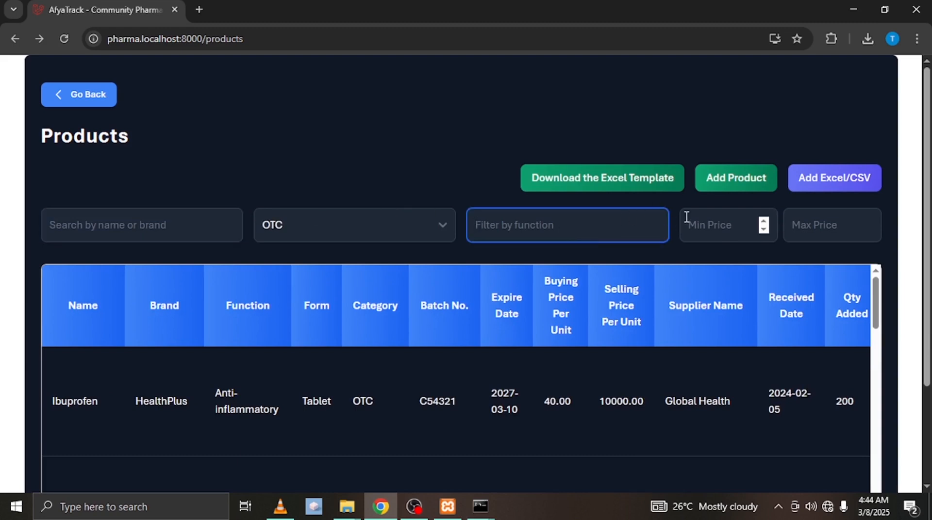